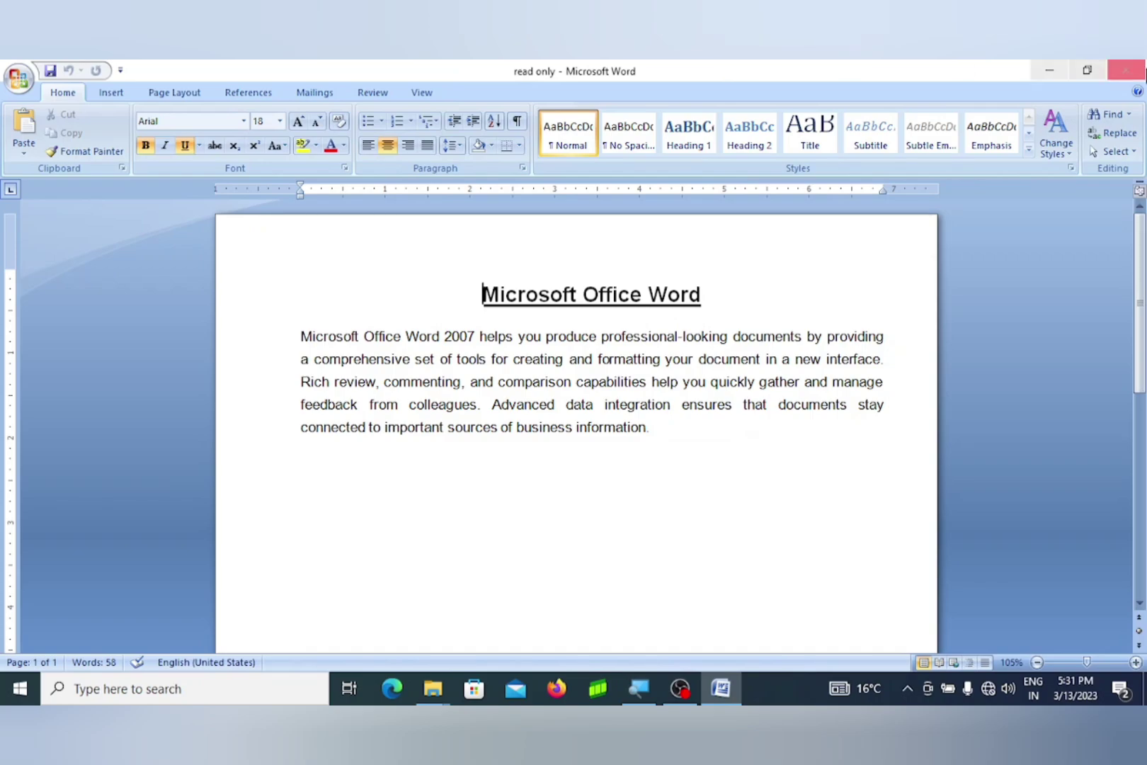
Minimize the Word window to reveal the desktop and the 'read only' file
left_click(1051, 70)
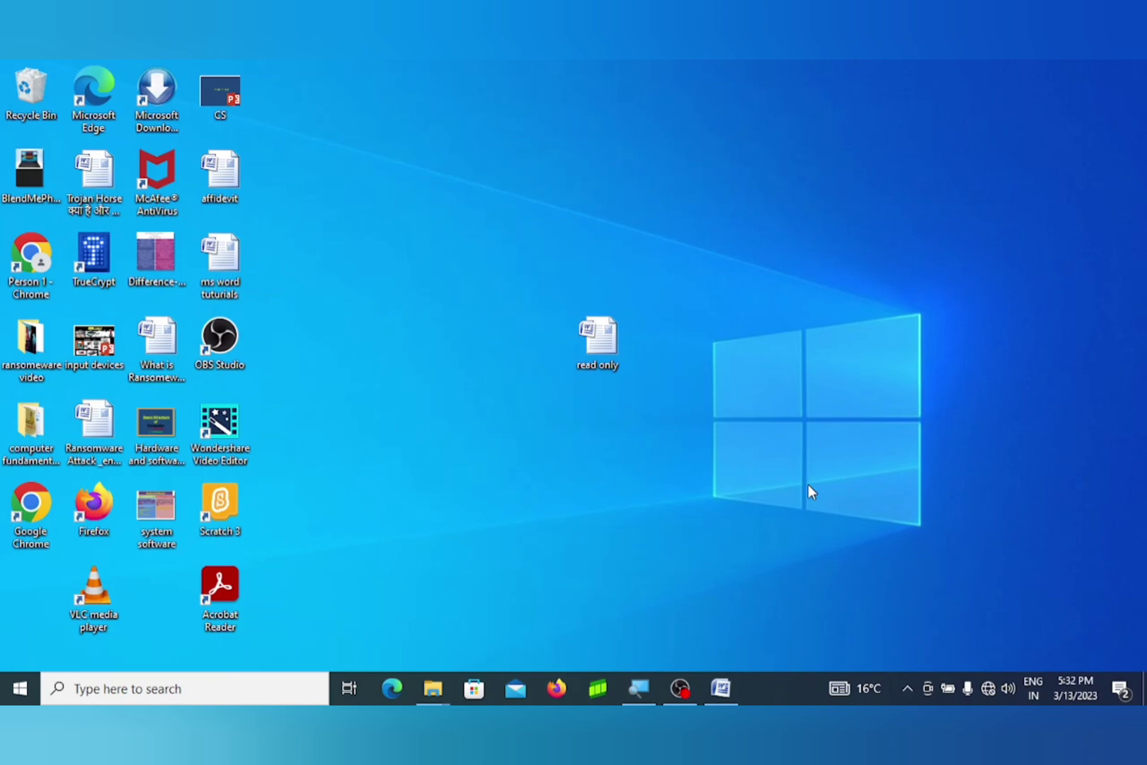
Restore the 'read only' document window from the taskbar
left_click(720, 688)
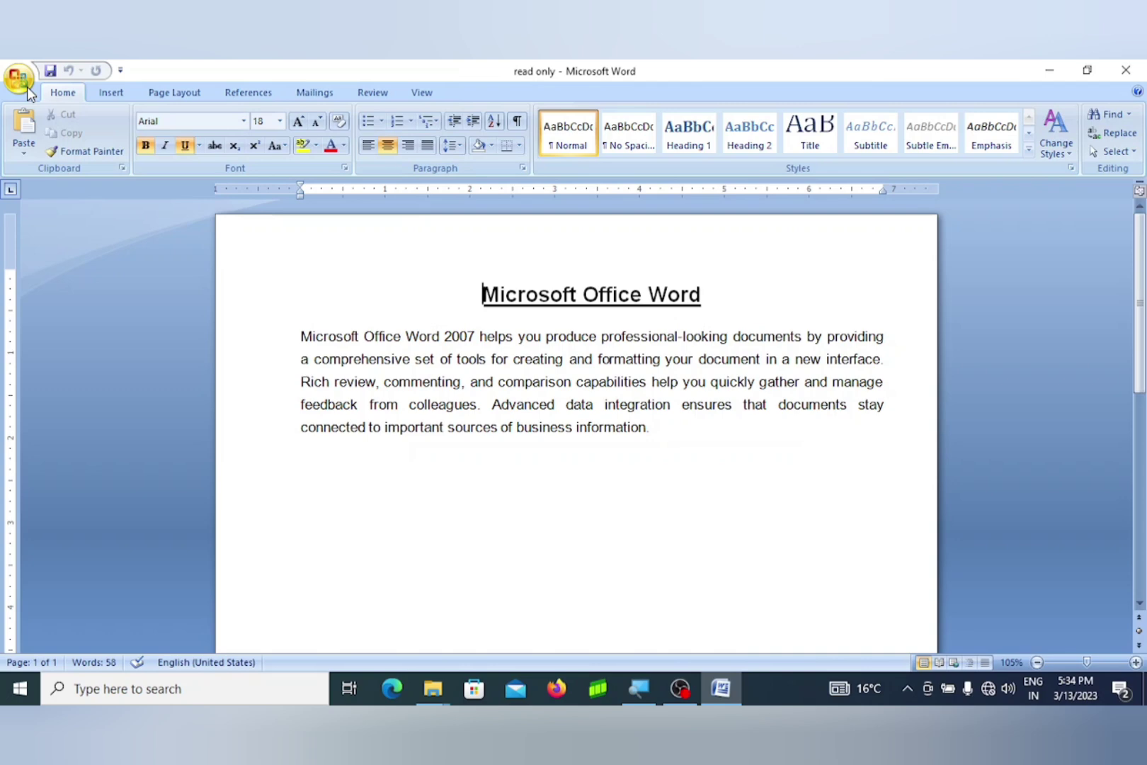
Open Save As for 'read only' as a Word Document, with Desktop as the destination
left_click(22, 79)
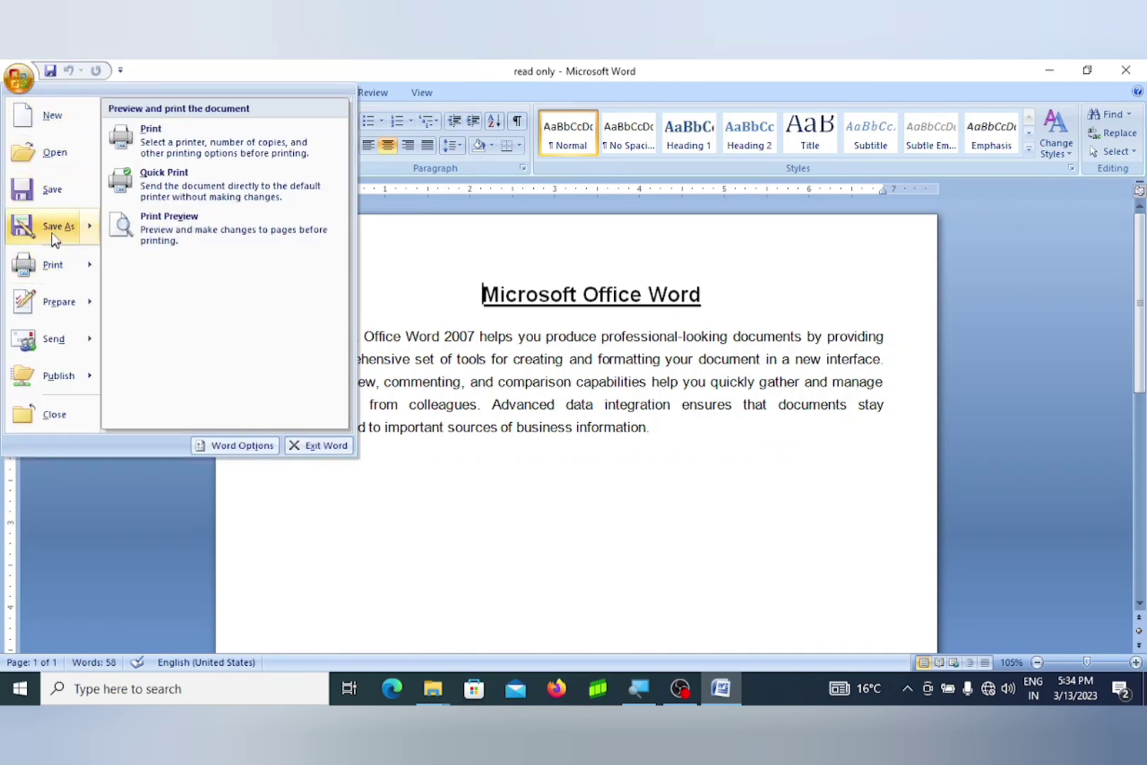
mouse_move(55, 227)
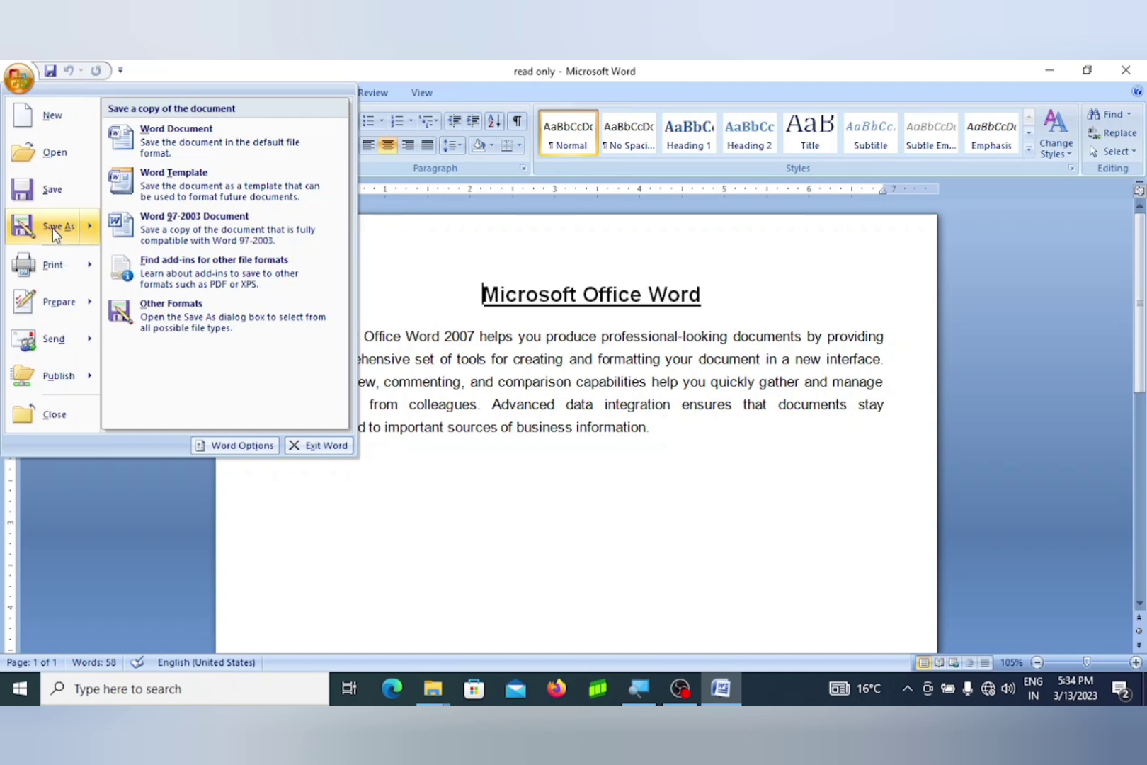
left_click(51, 227)
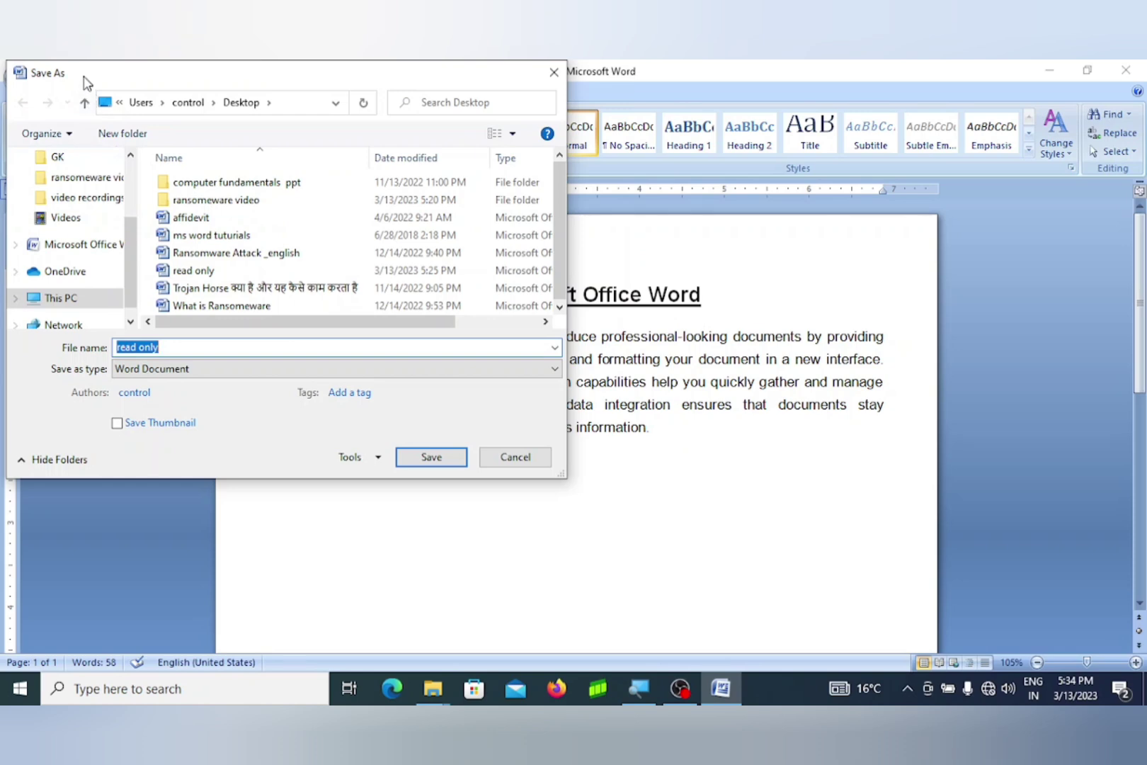
left_click_drag(86, 83, 174, 78)
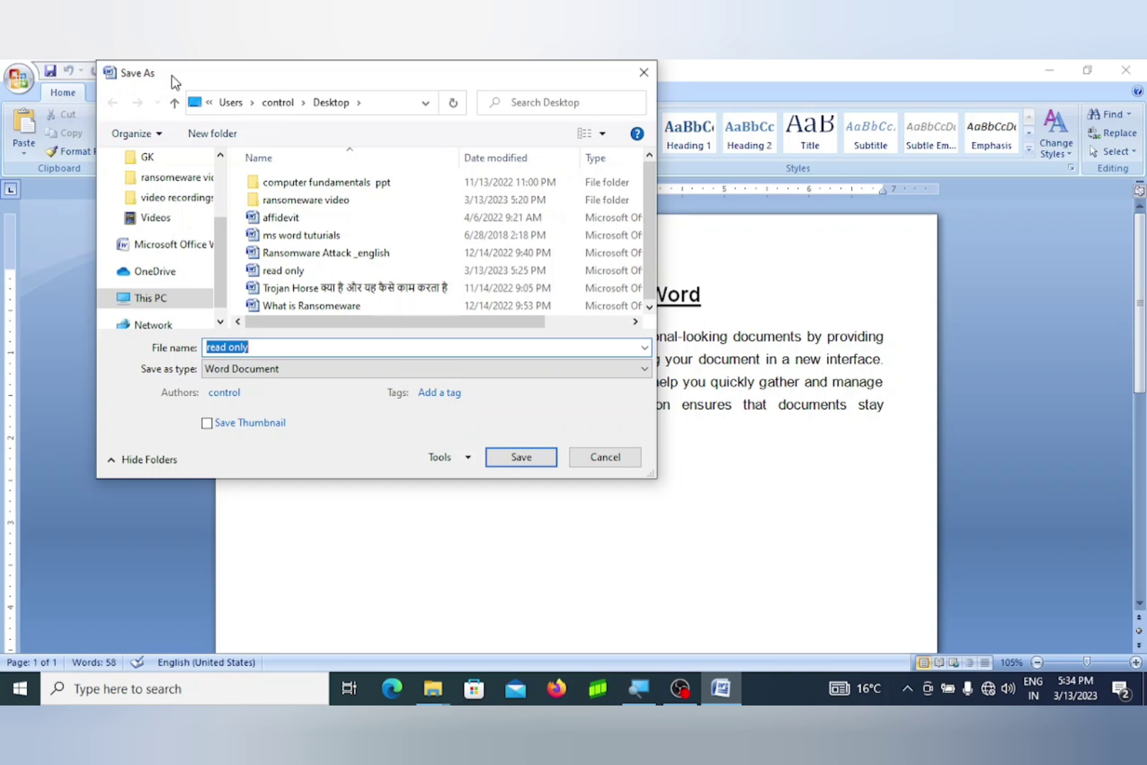
scroll(159, 205, "up", 2)
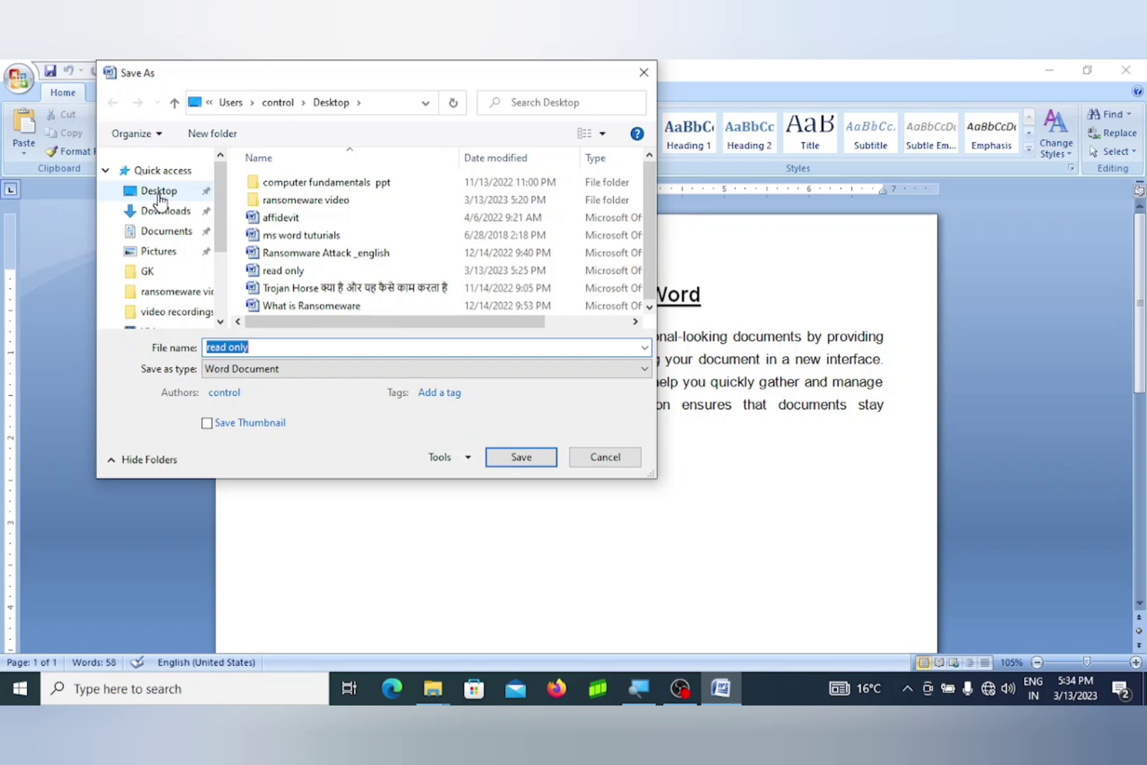
left_click(159, 199)
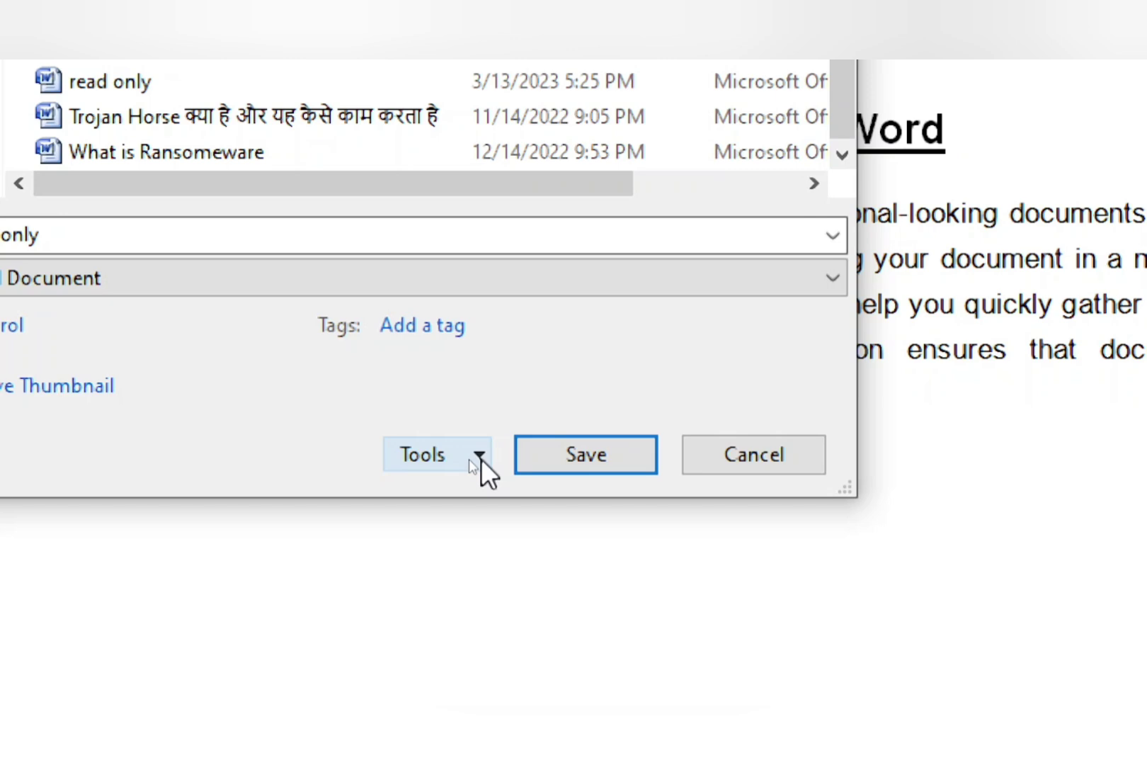
Open General Options from the Save As Tools menu to reach the password and read-only settings
left_click(480, 458)
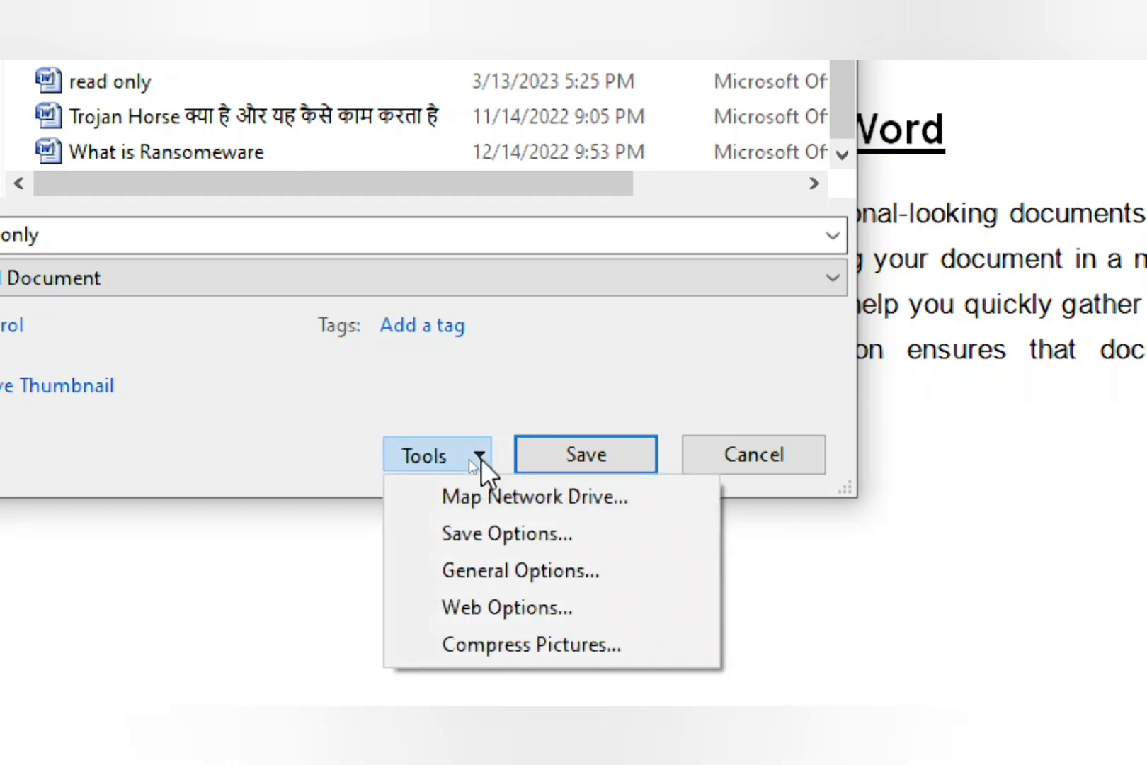
left_click(460, 579)
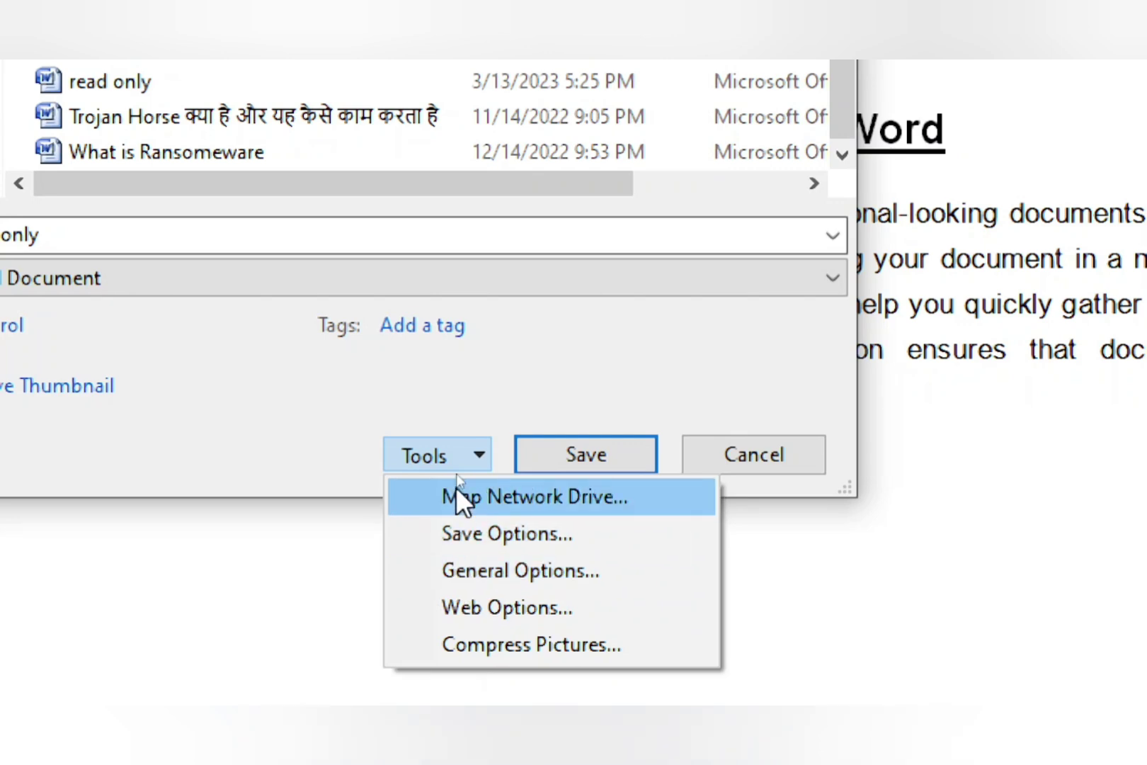
left_click(459, 572)
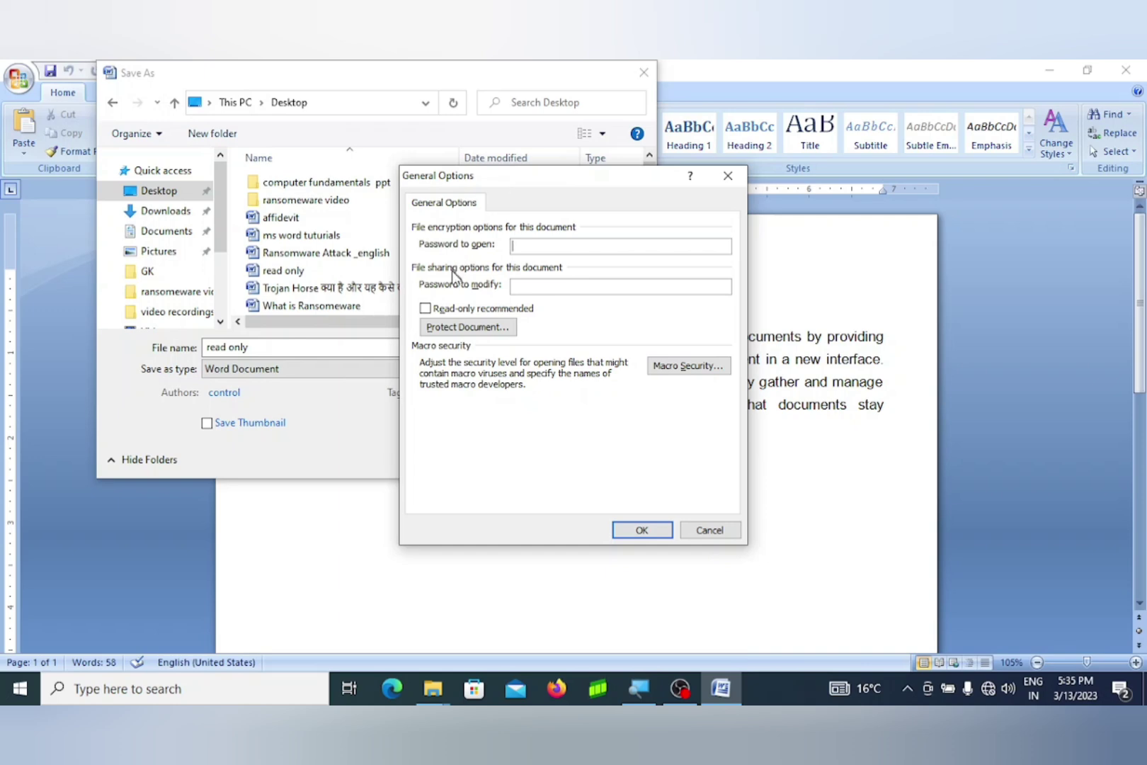
Check Read-only recommended, confirm, and save 'read only' to the Desktop
left_click(444, 310)
left_click(444, 310)
left_click(424, 310)
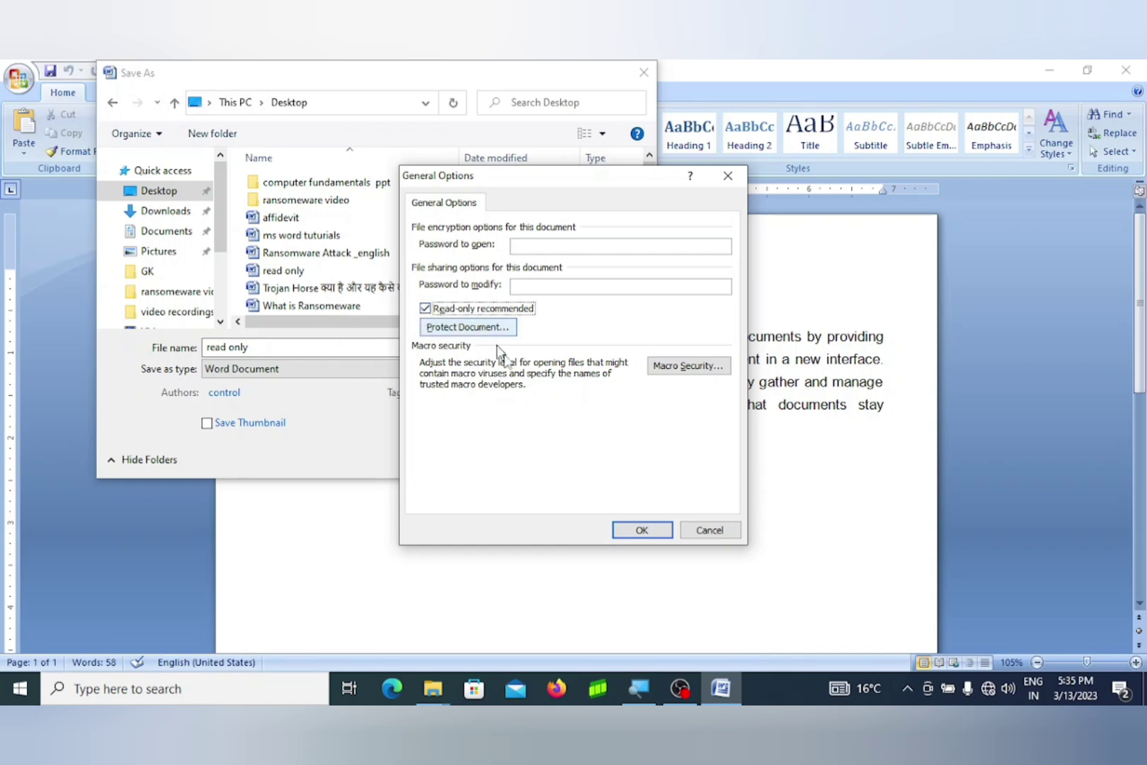
left_click(633, 531)
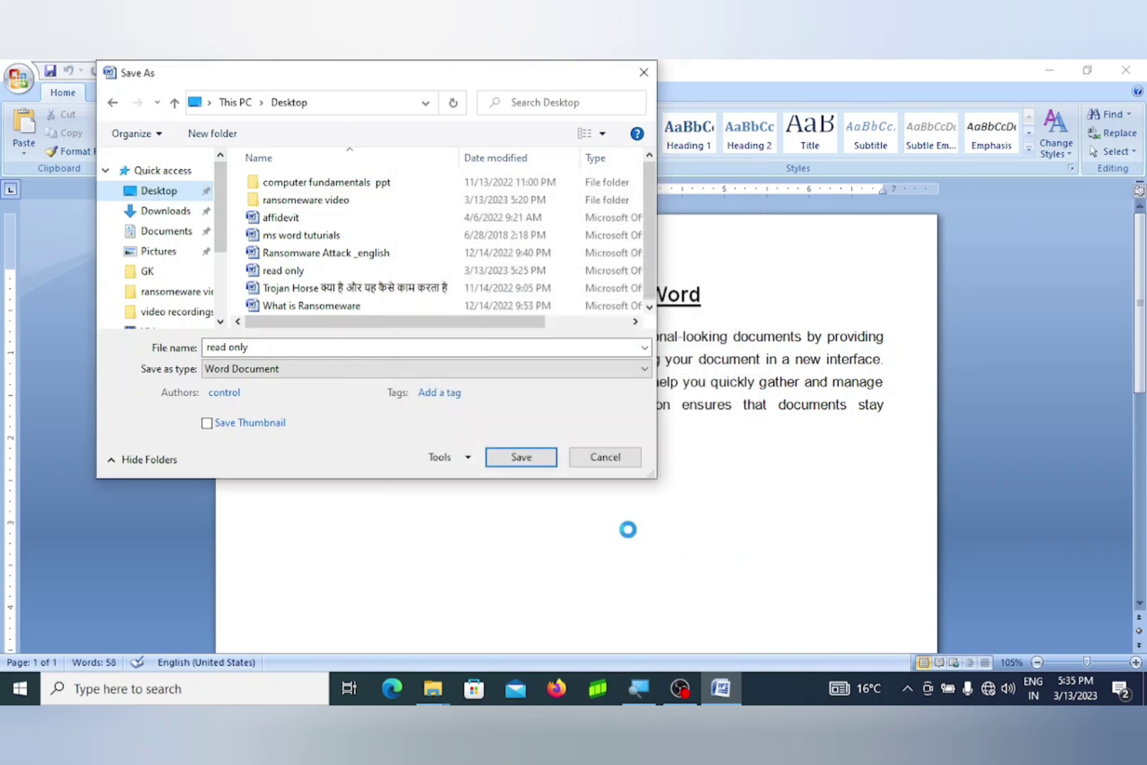
left_click(514, 462)
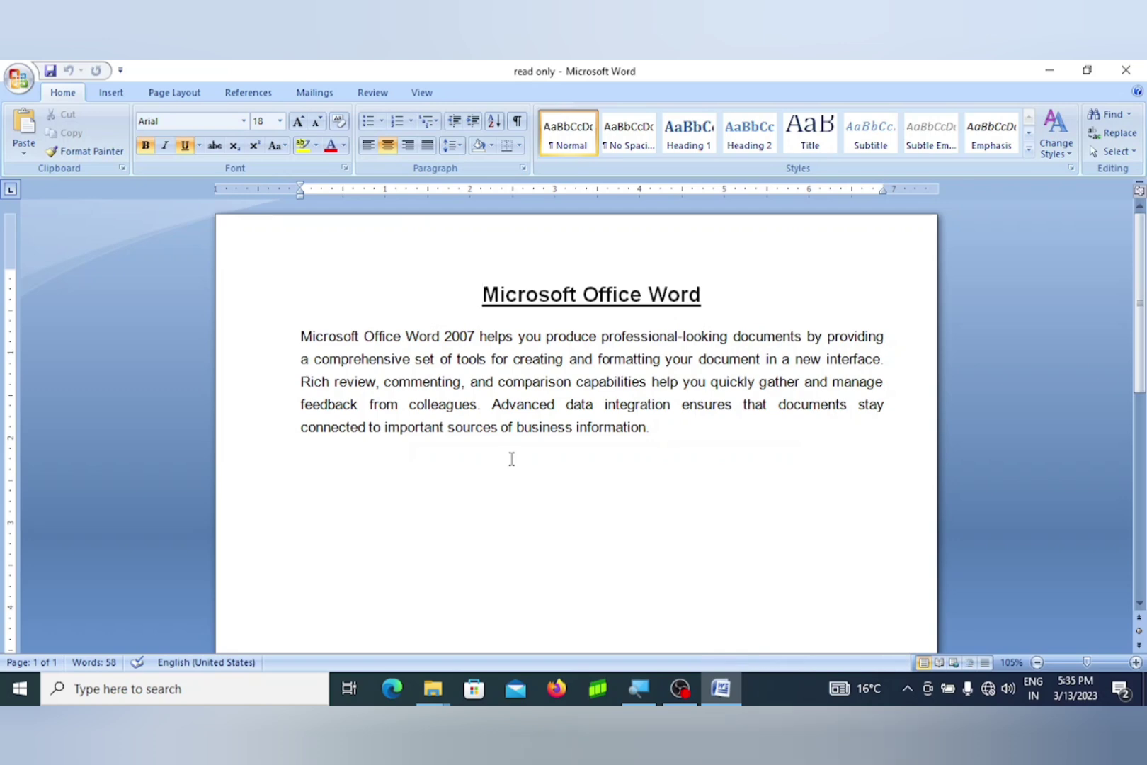
Choose Prepare > Mark as Final from the Office menu
left_click(19, 78)
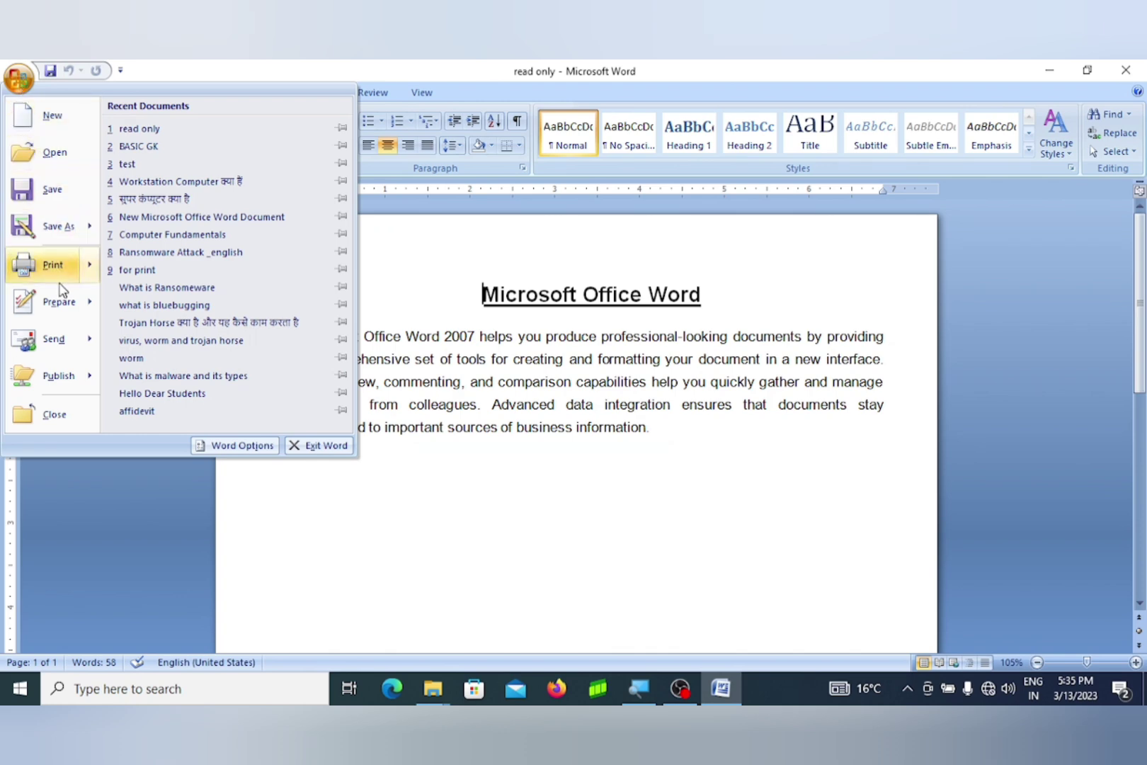
mouse_move(58, 303)
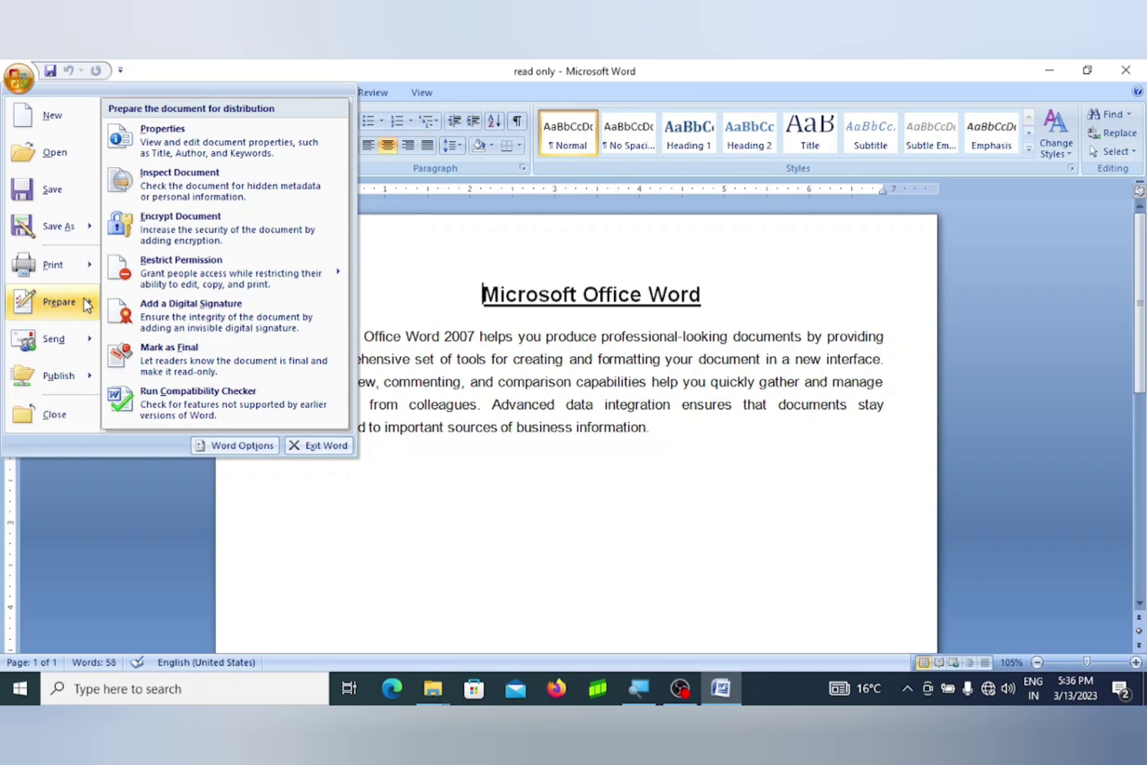
left_click(158, 352)
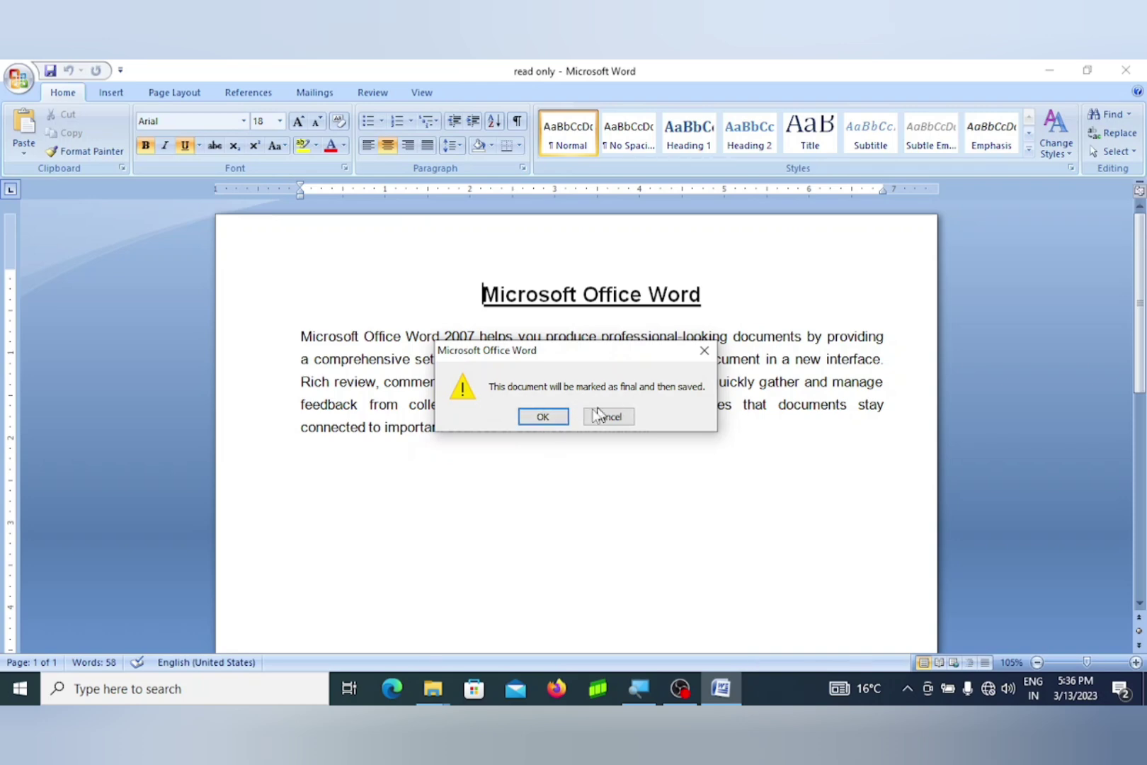
Confirm Mark as Final and dismiss the notice, locking the document against editing
left_click(542, 416)
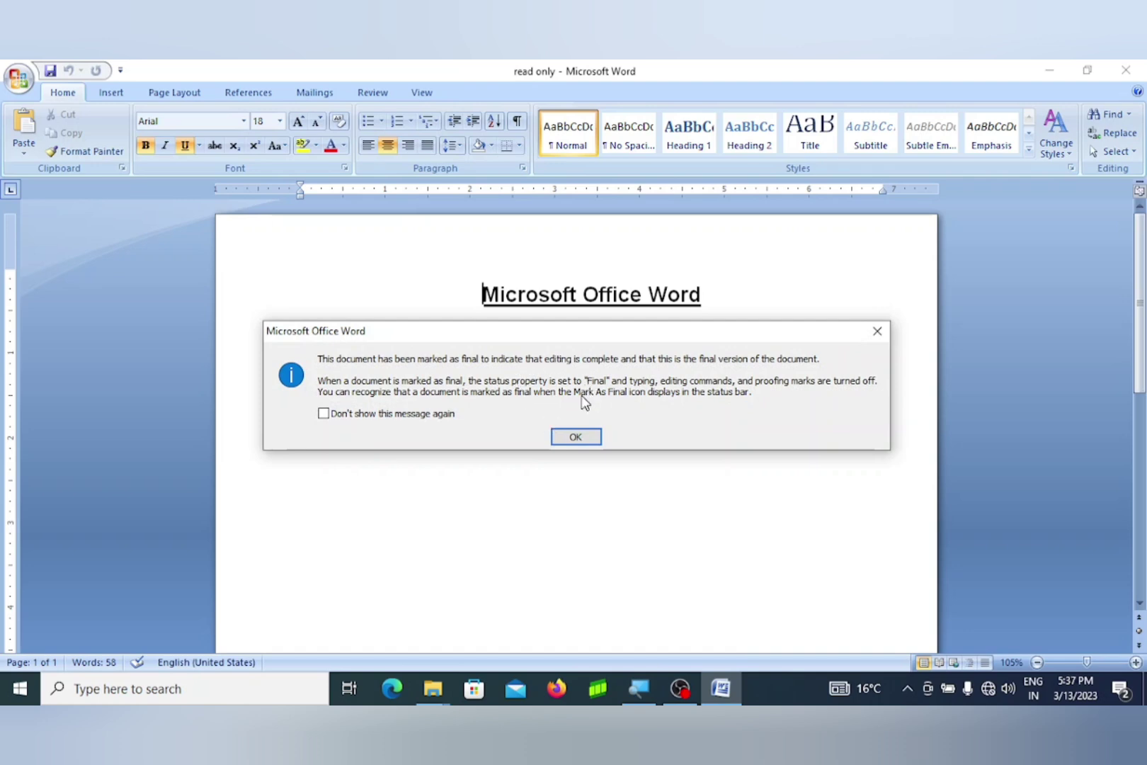
left_click(593, 442)
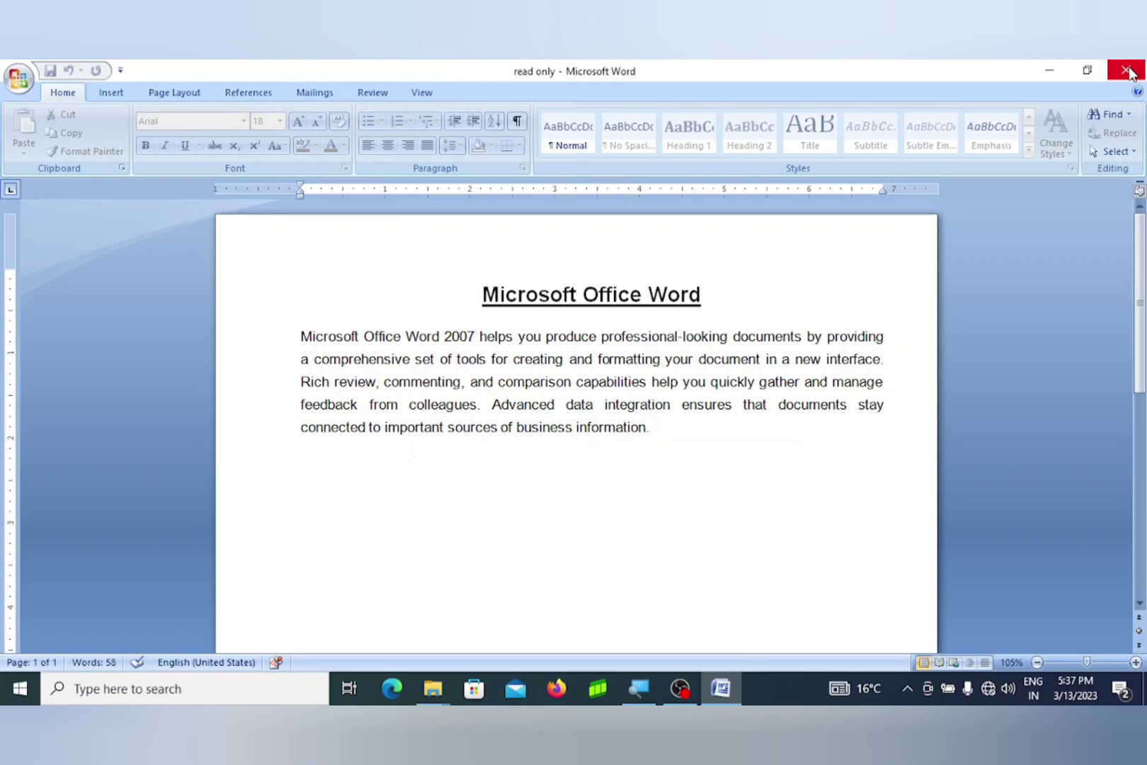
Close the document, reopen 'read only' from the desktop, and accept opening it as Read-Only
left_click(1128, 71)
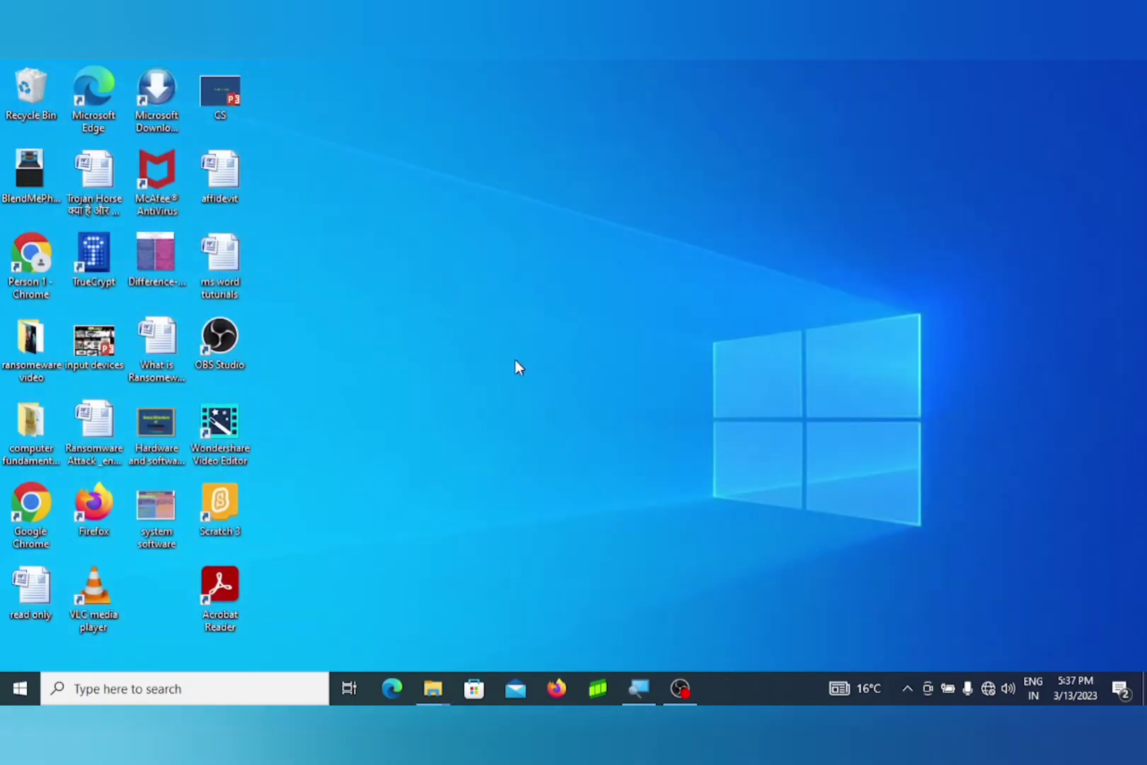
double_click(42, 593)
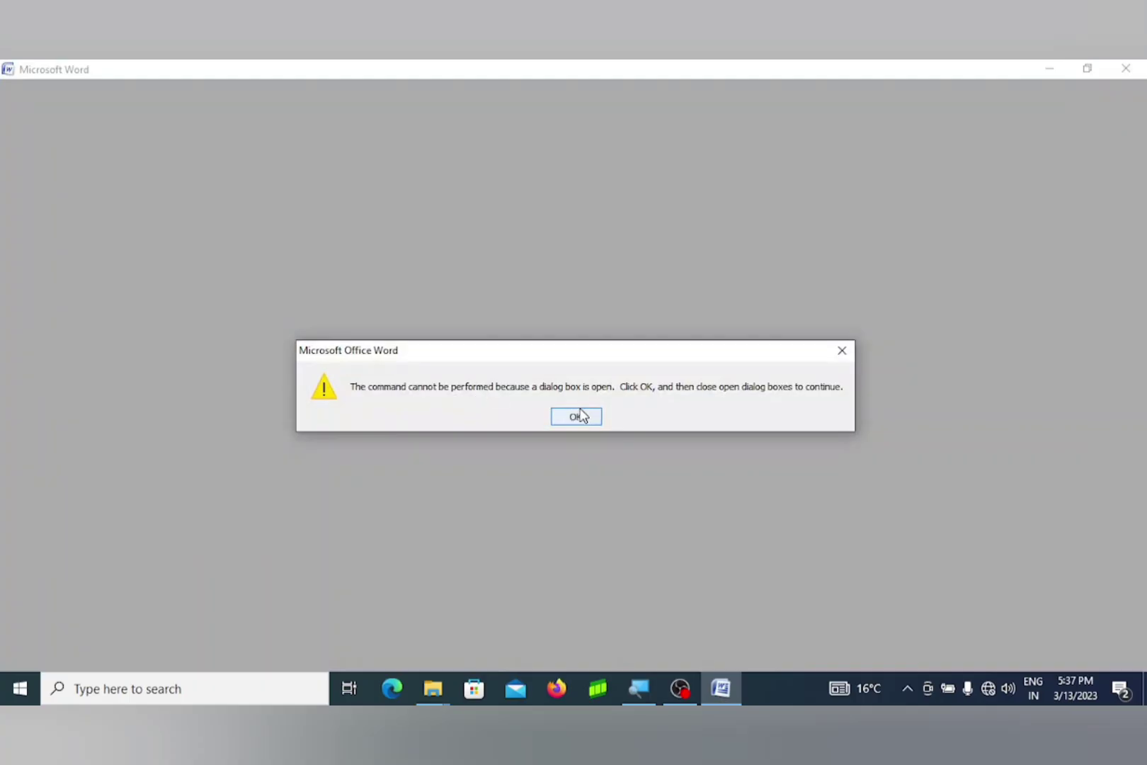
left_click(570, 424)
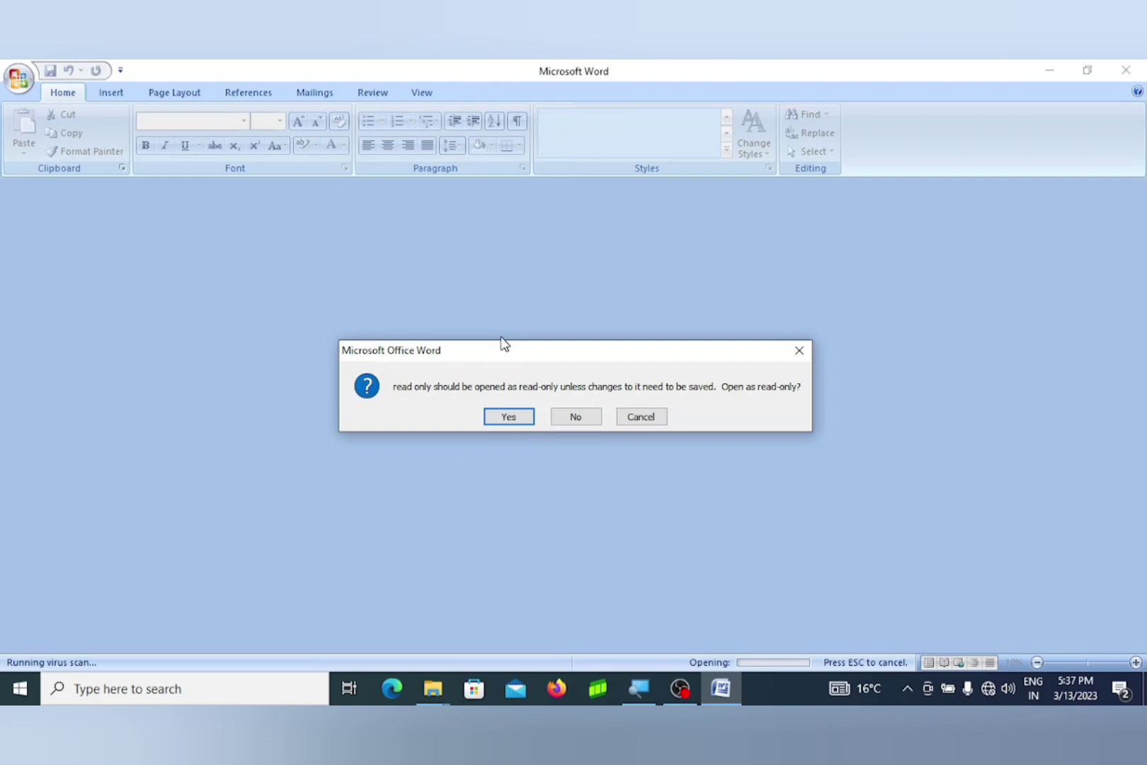
left_click(495, 415)
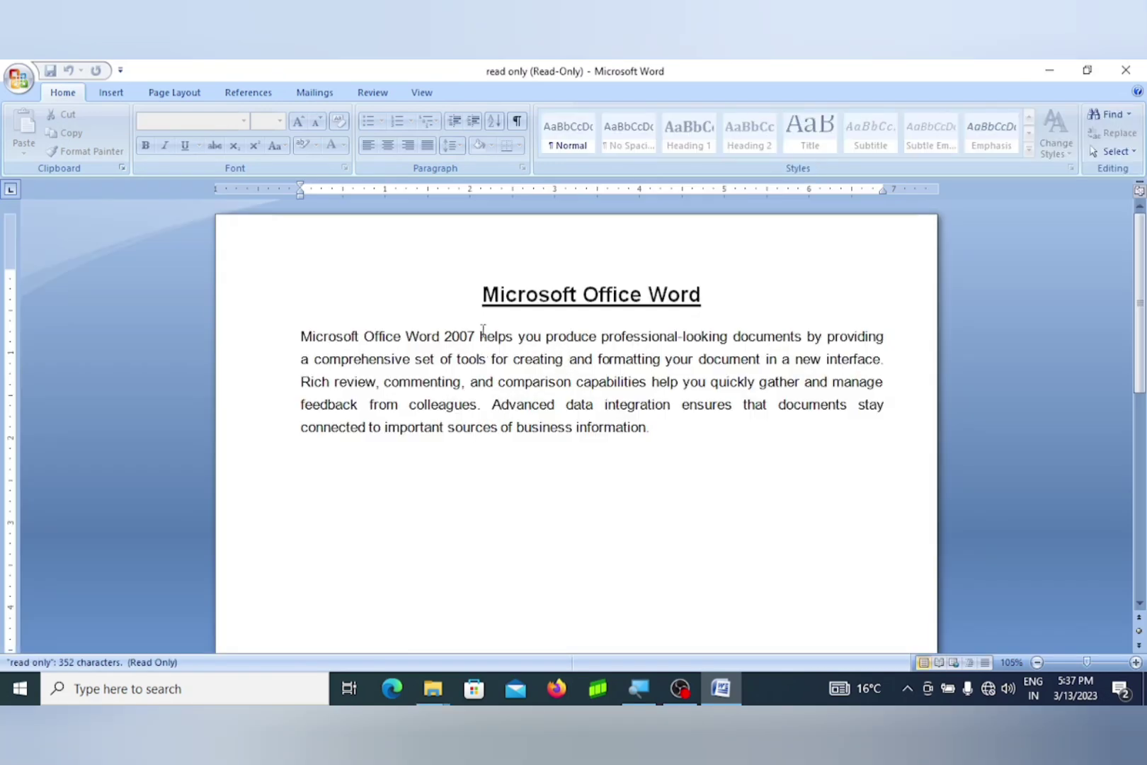
key("Delete")
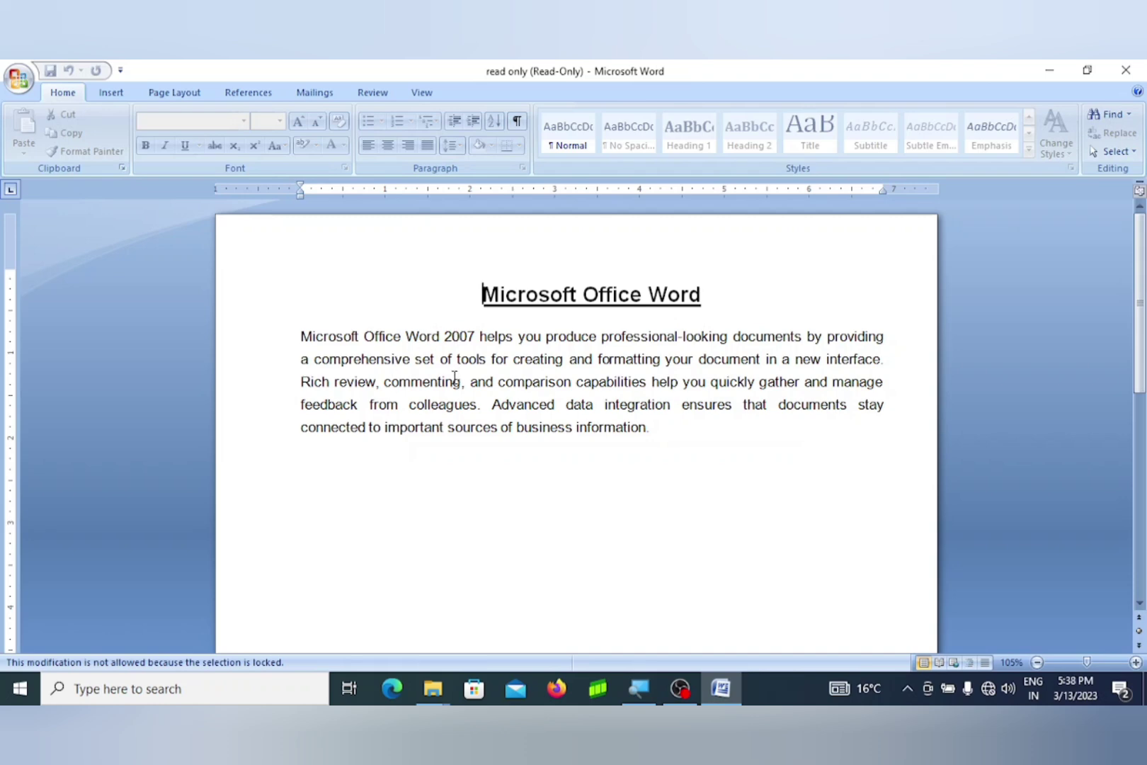
key("Delete")
left_click(431, 404)
key("Delete")
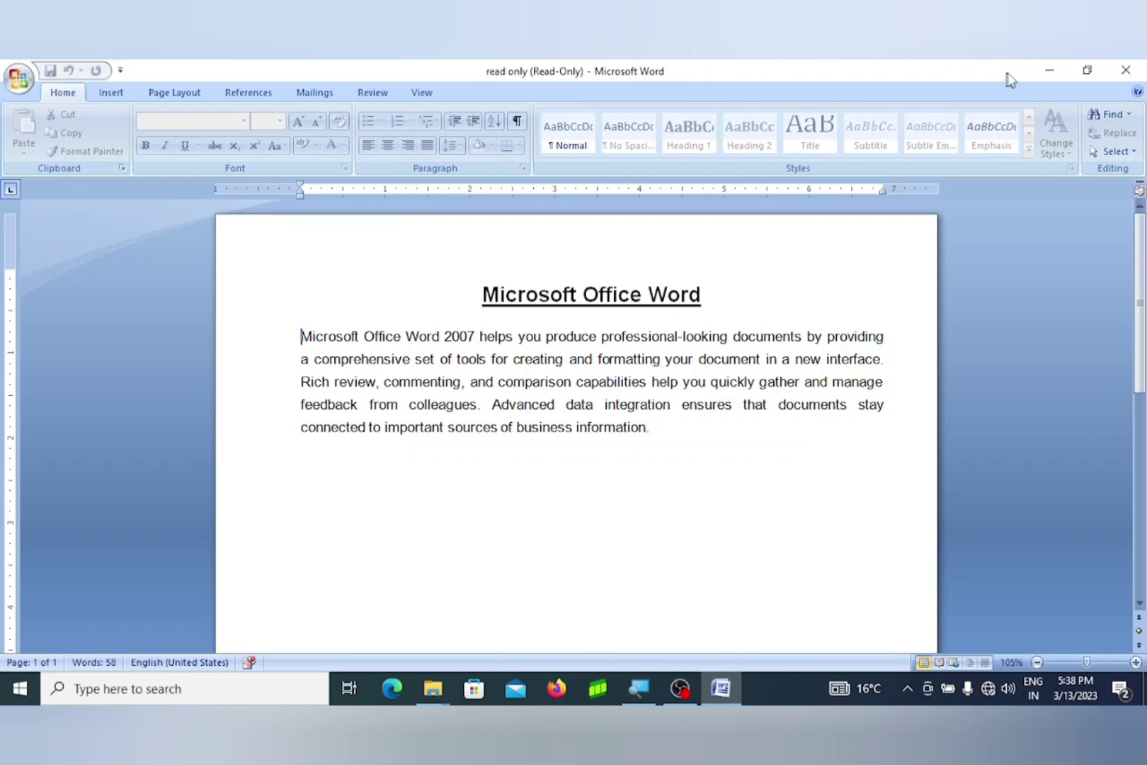
Close and reopen 'read only' from the desktop, answering No to open it for editing
left_click(1126, 70)
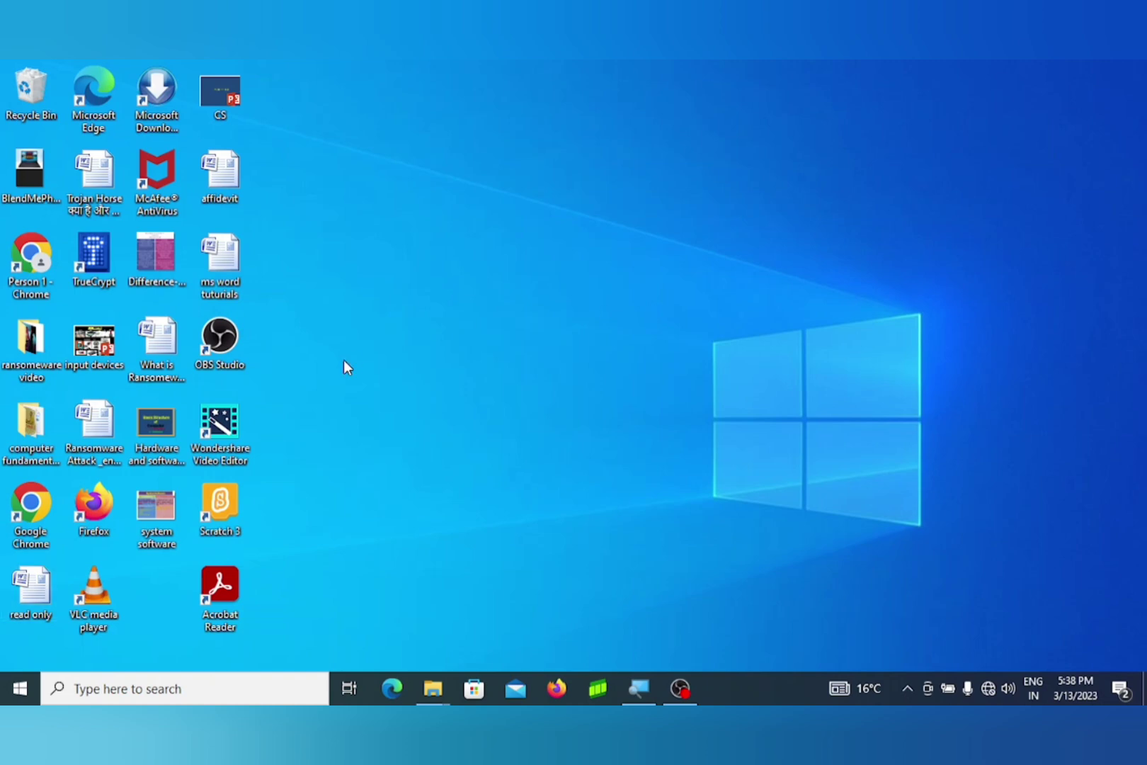
double_click(27, 595)
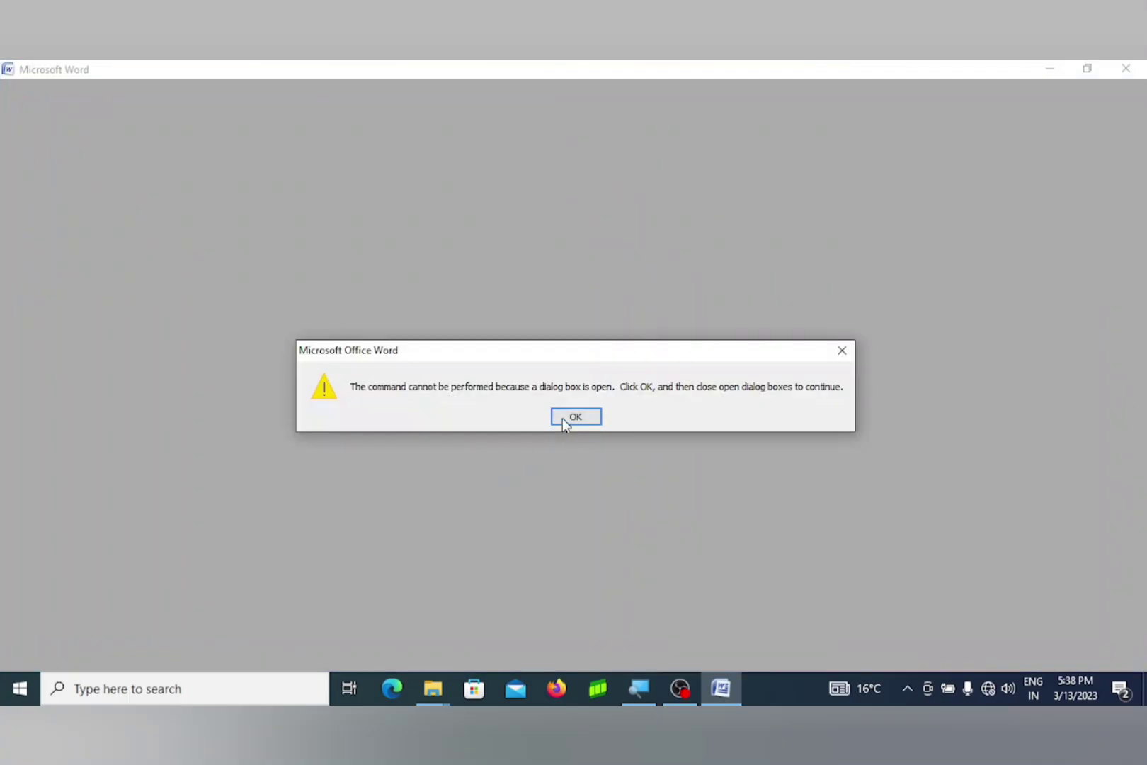
left_click(599, 415)
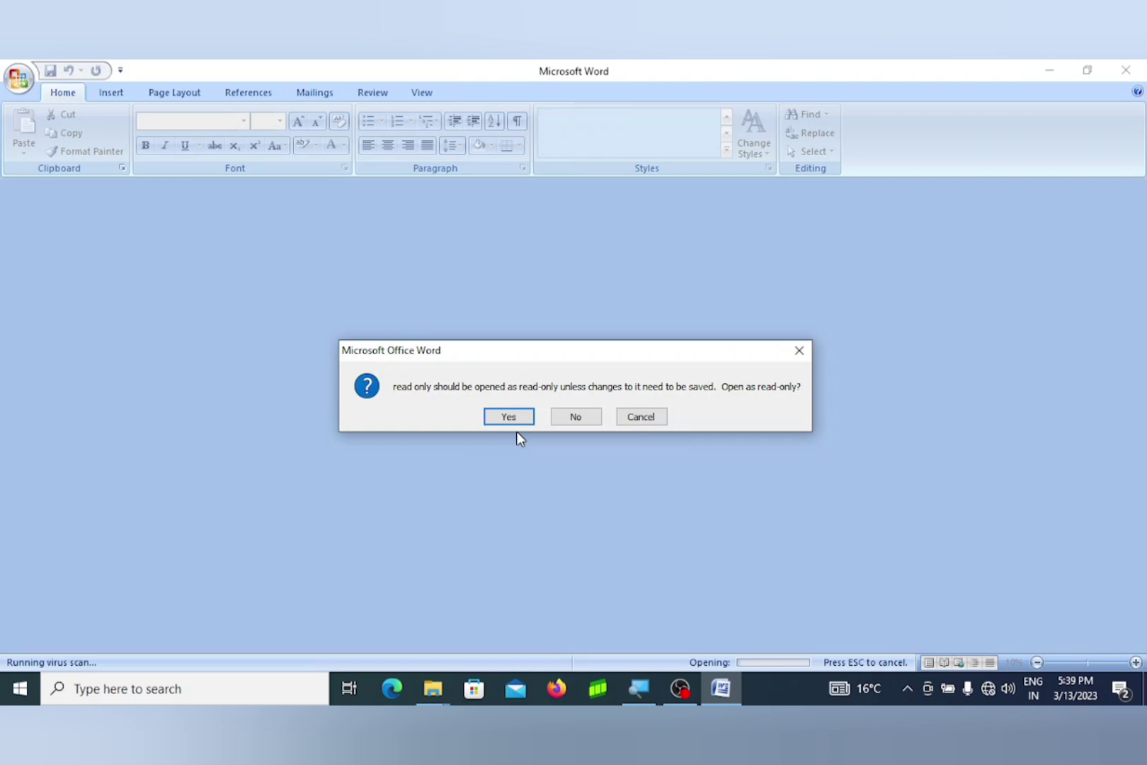
left_click(568, 418)
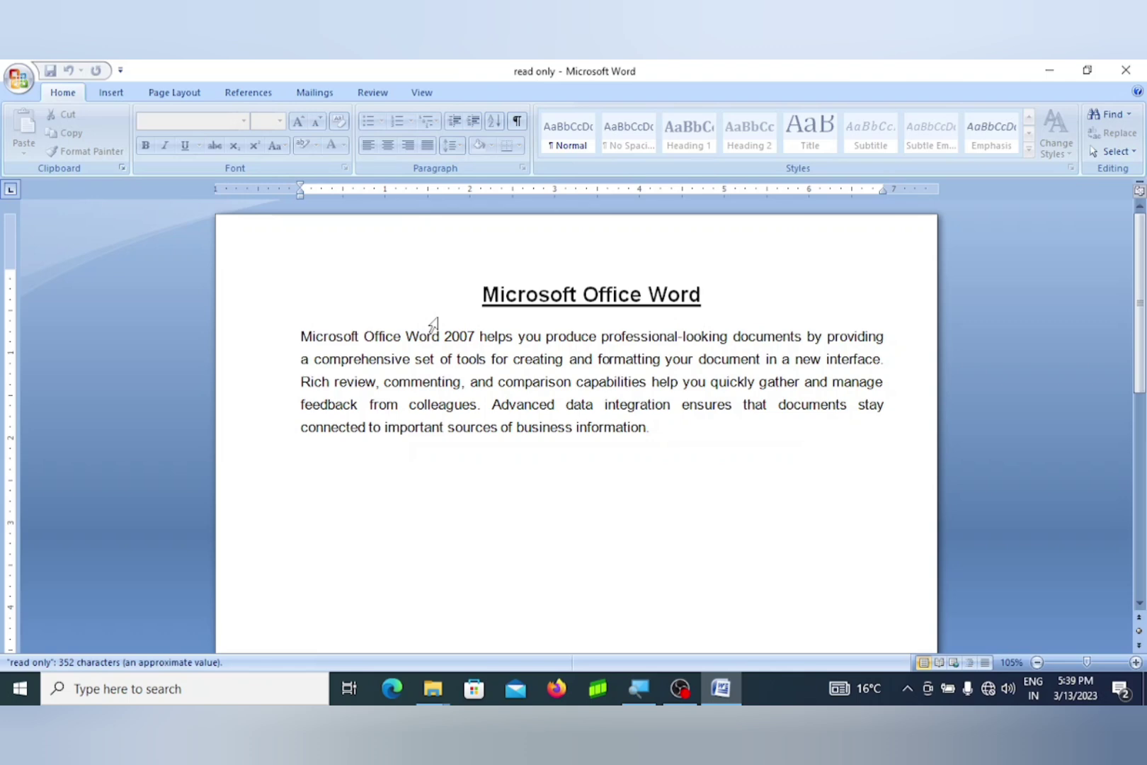
key("Delete")
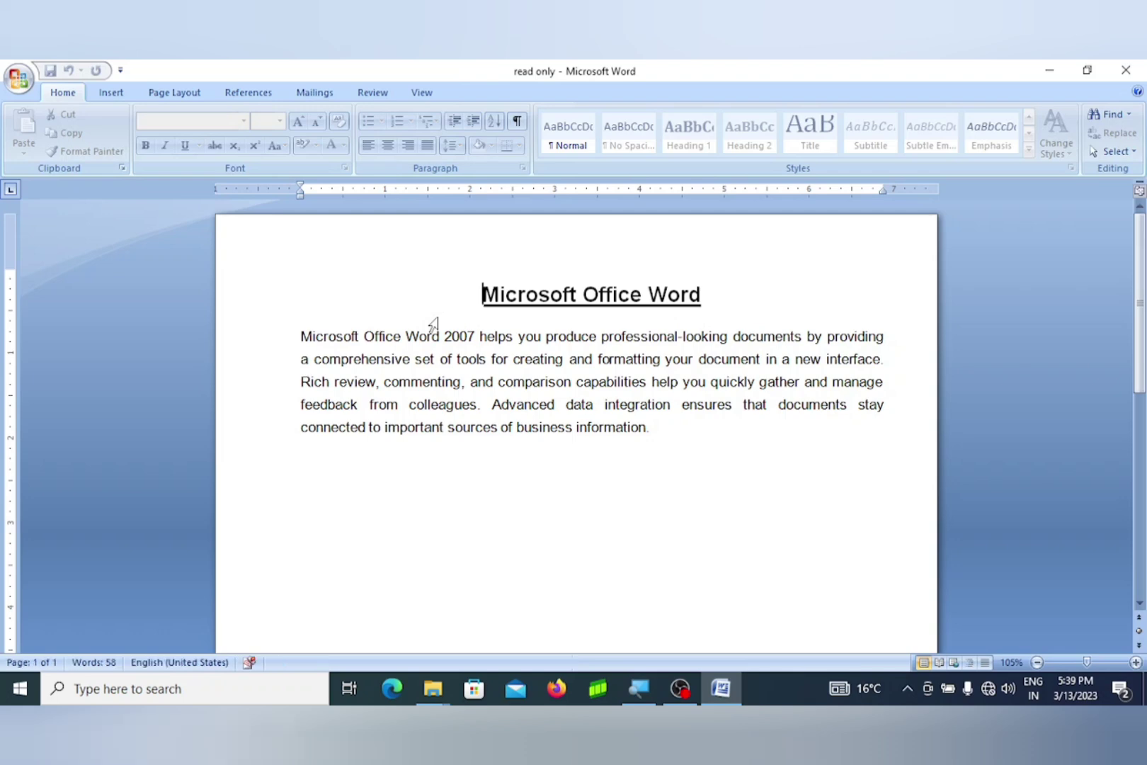
left_click(471, 427)
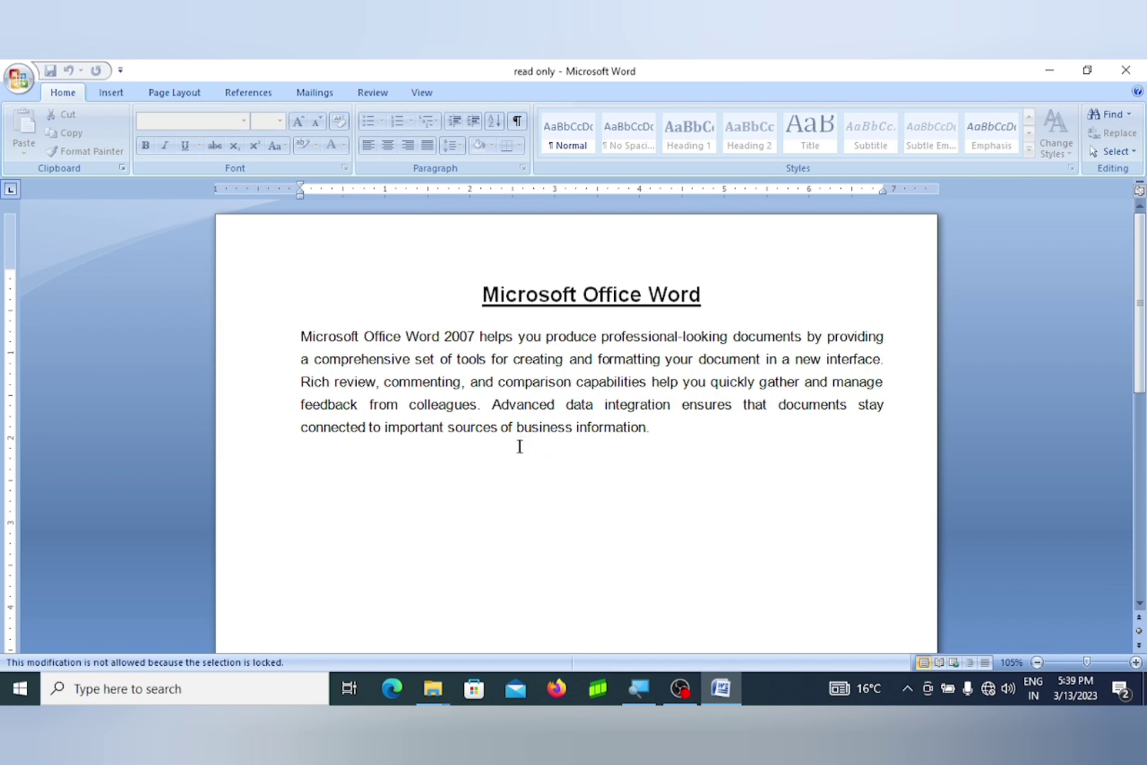
left_click(517, 442)
left_click(637, 433)
left_click(665, 430)
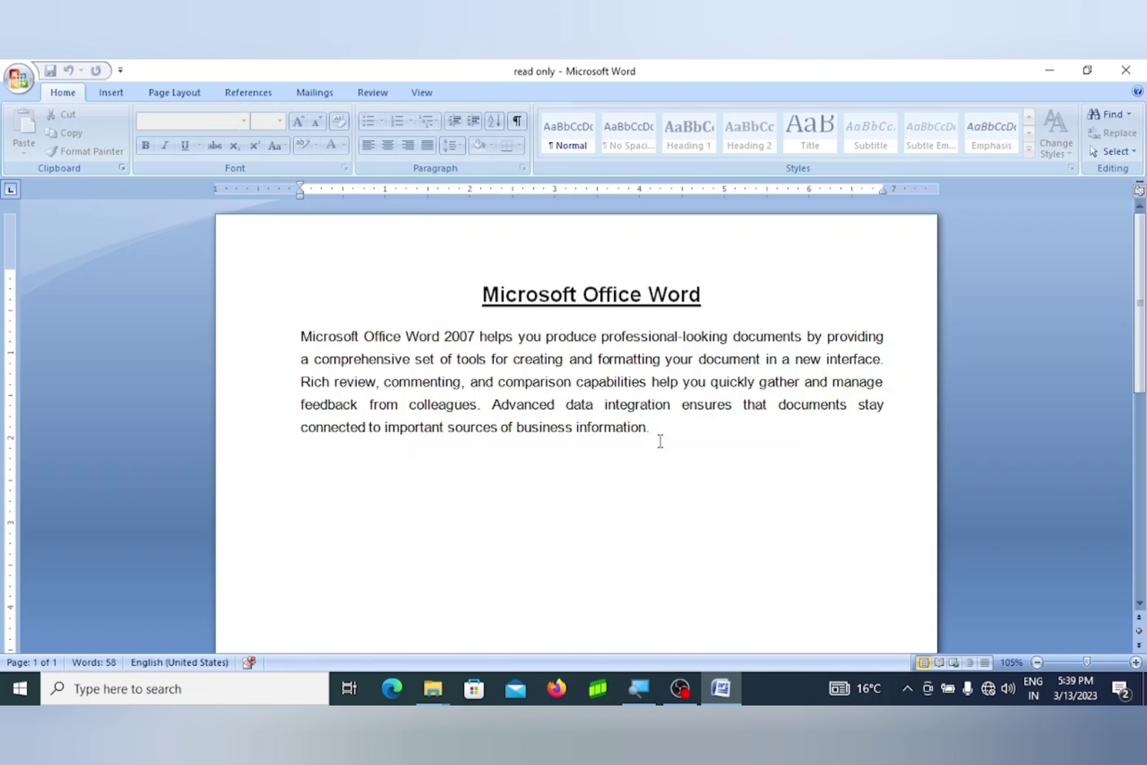
type("a")
left_click(482, 293)
key("Delete")
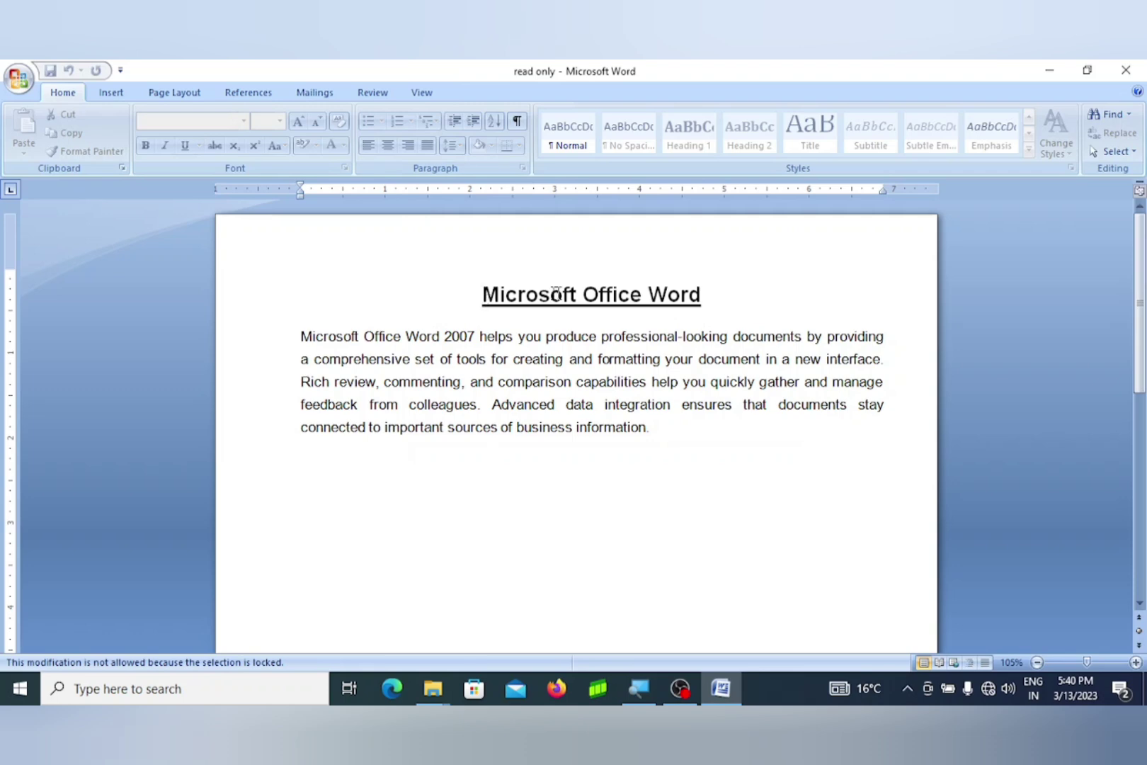
left_click(655, 434)
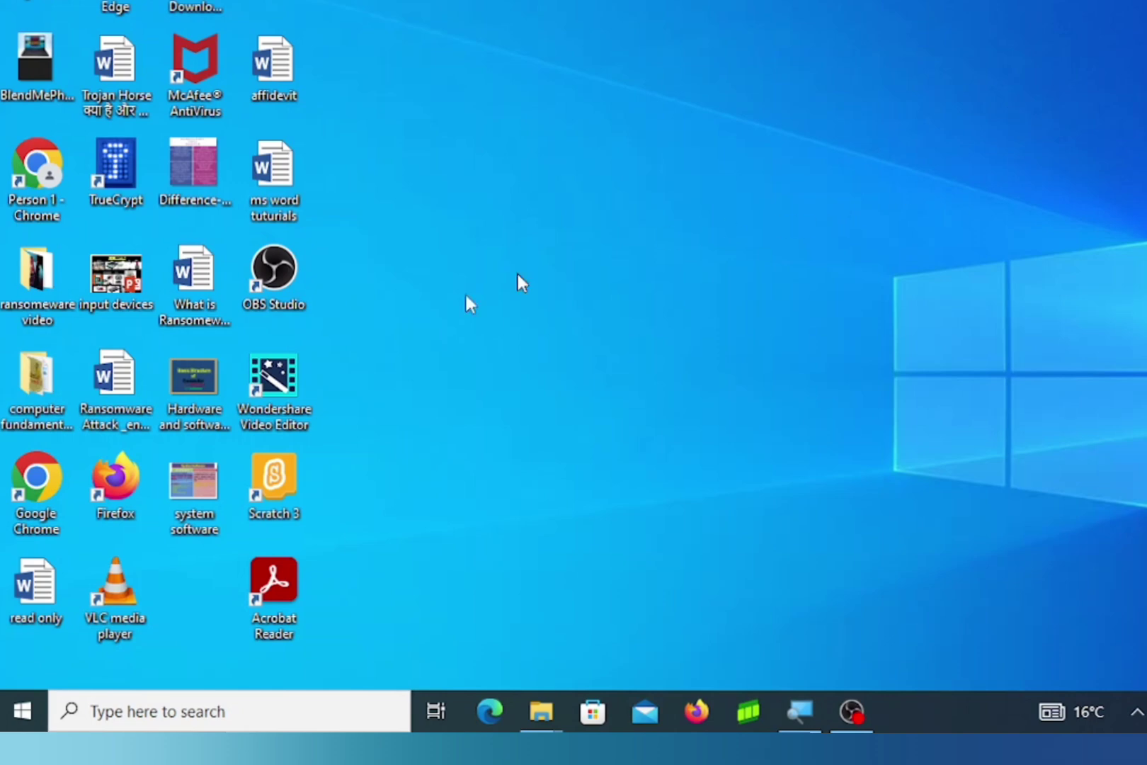
Open 'read only' in Word 2013, decline read-only mode, and cancel the Activation Wizard
double_click(28, 600)
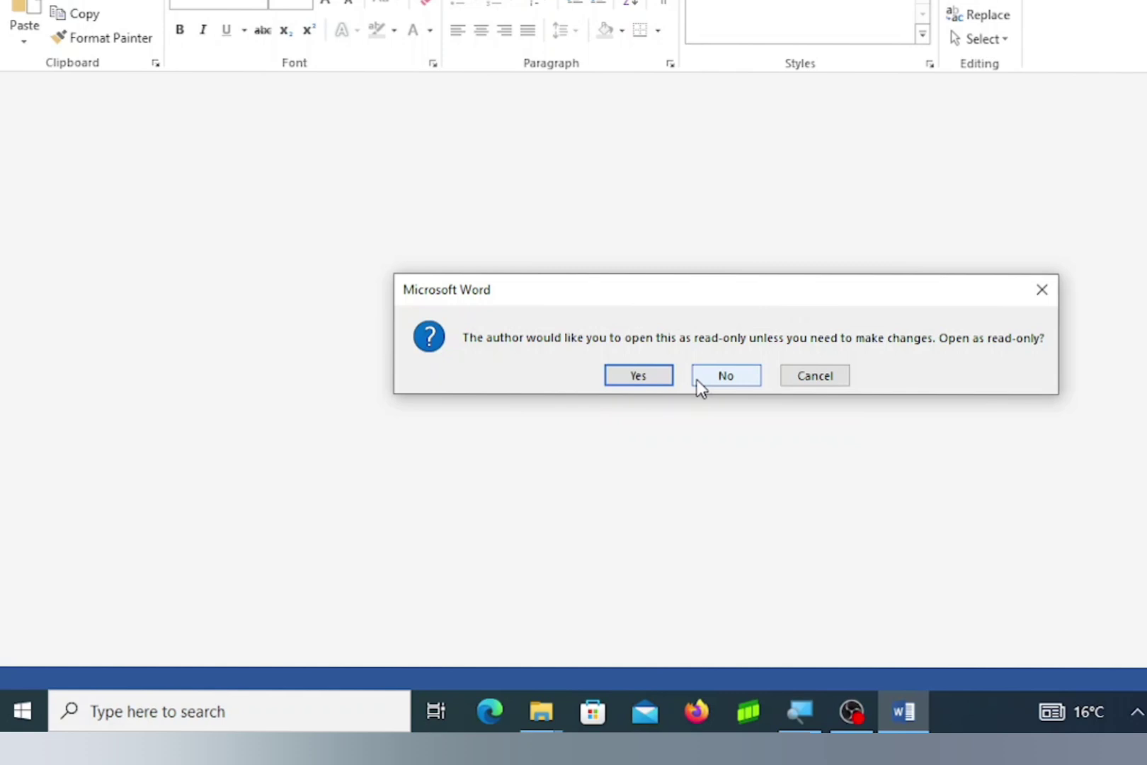
left_click(724, 381)
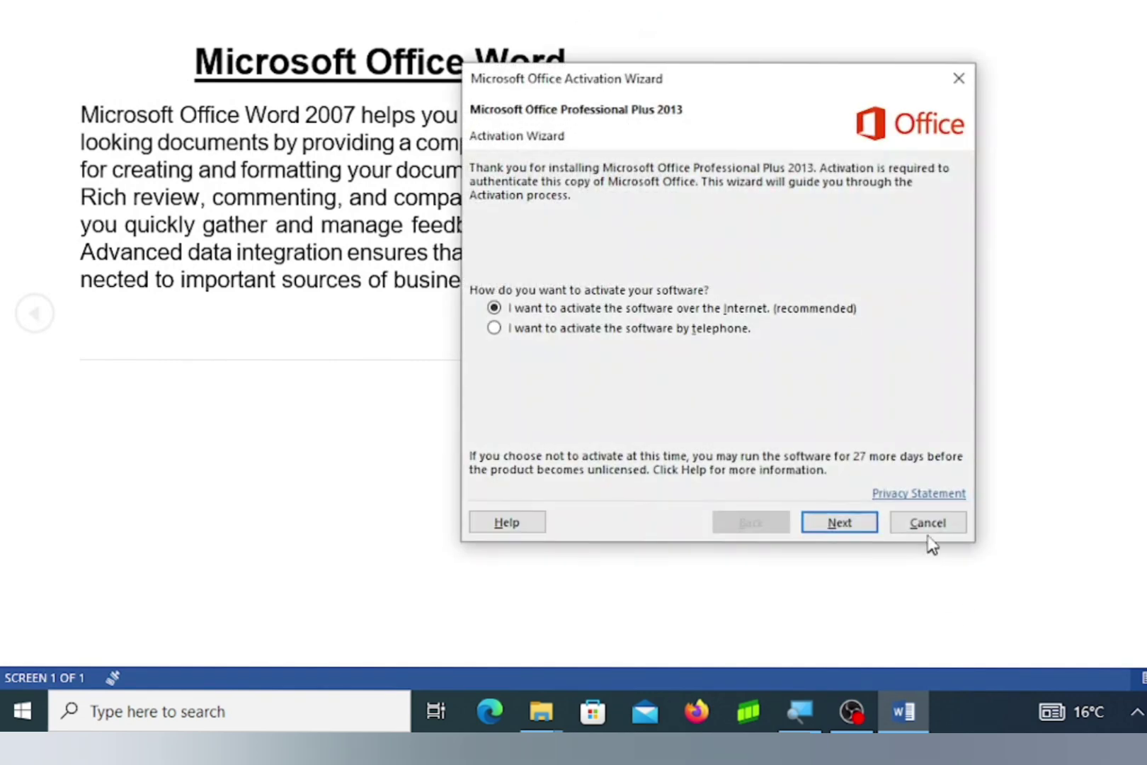
left_click(928, 524)
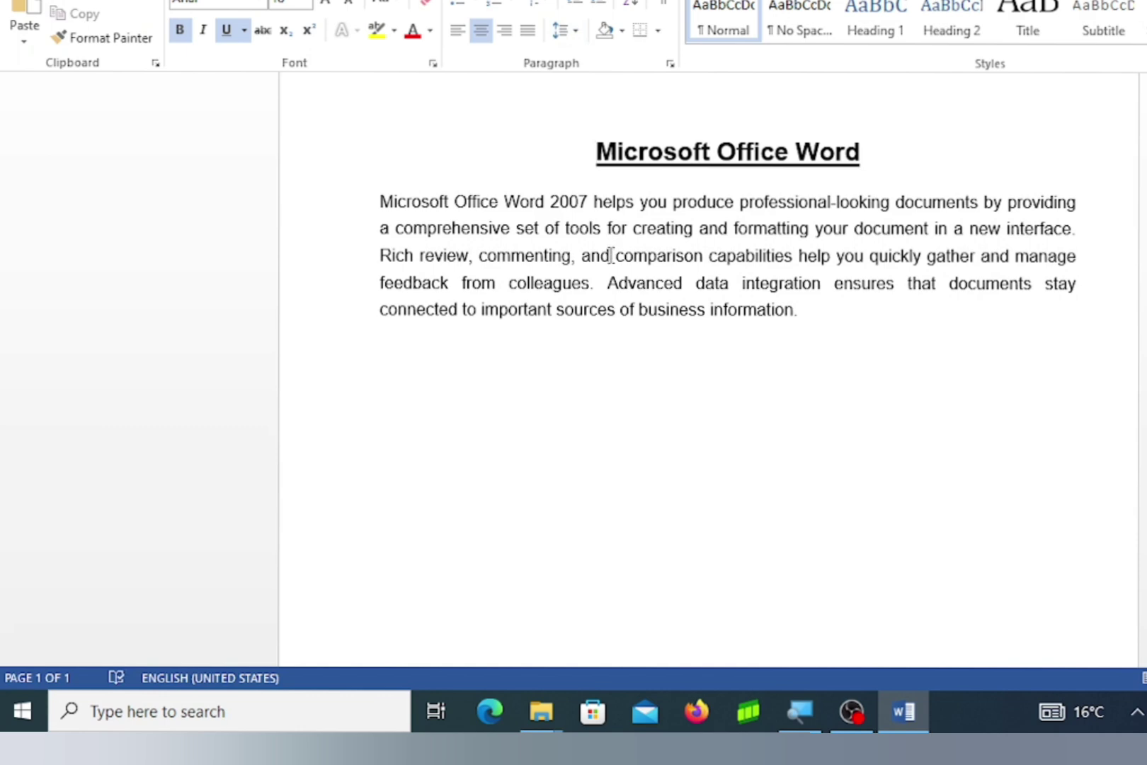
Clear stray letters before the Microsoft Office Word title, left-align it, then delete and restore it
type("hhjhj")
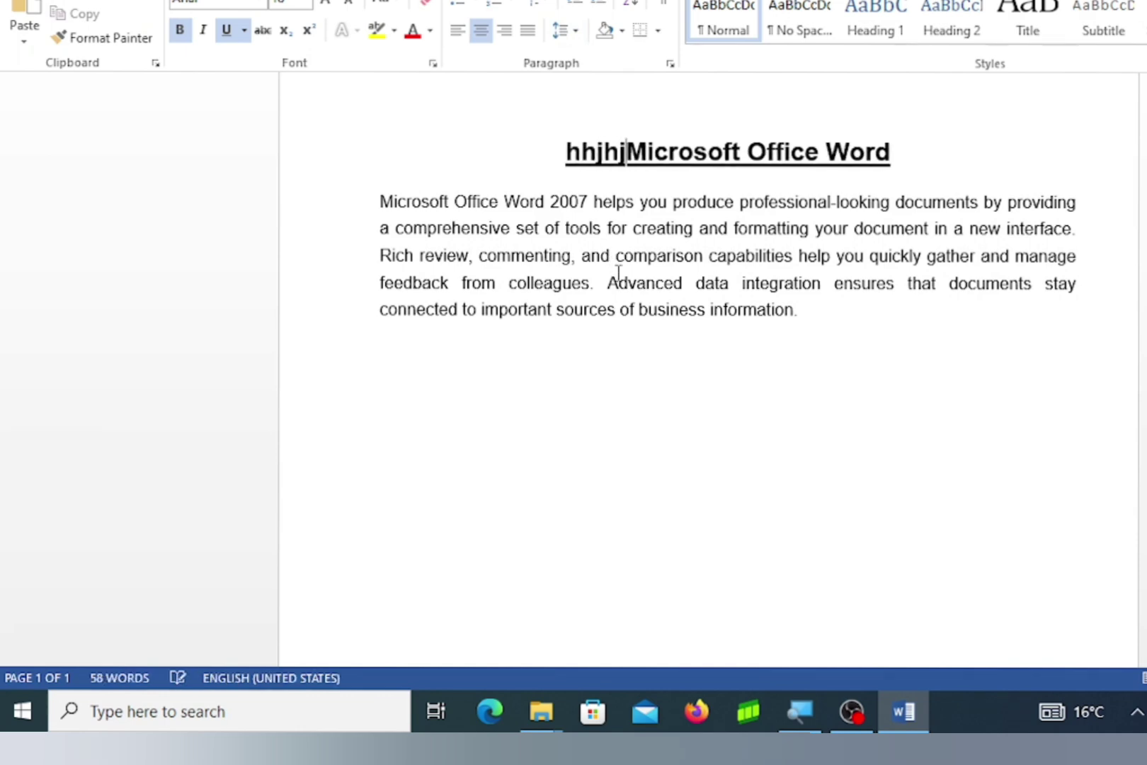
type("hjhjhj")
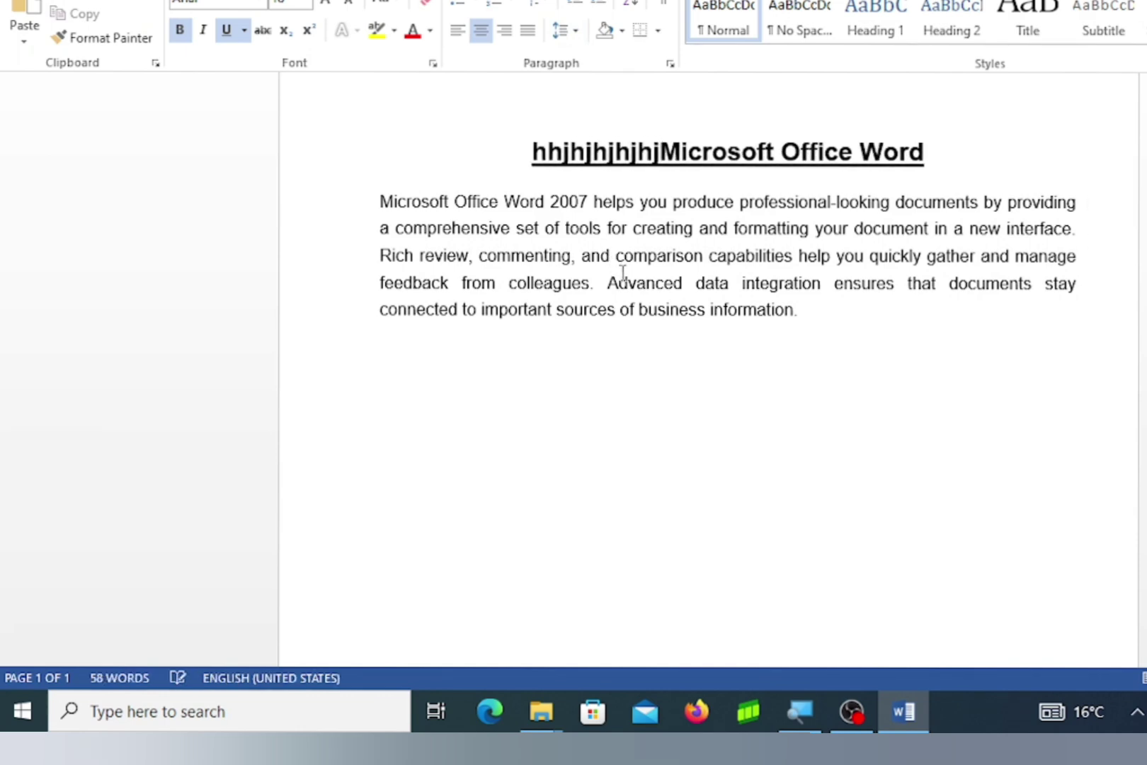
key("BackSpace")
key("BackSpace")
key("BackSpace")
key("BackSpace")
key("BackSpace")
key("BackSpace")
key("BackSpace")
key("BackSpace")
key("BackSpace")
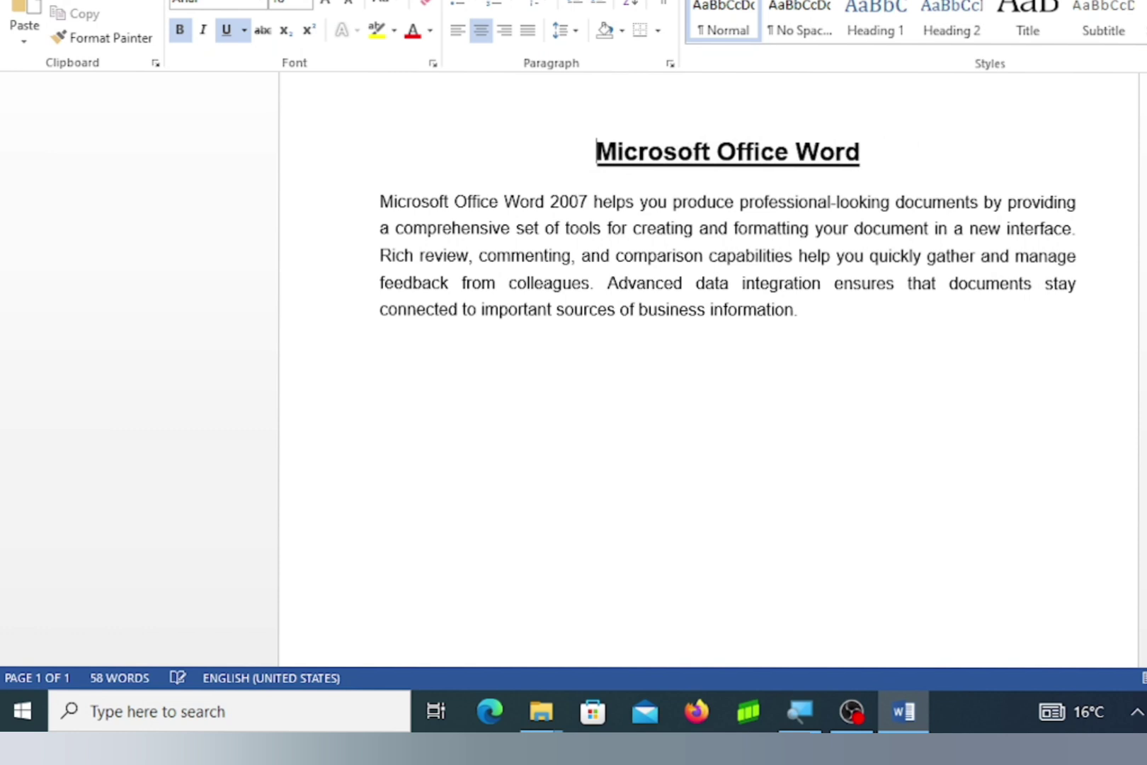
key("ctrl+l")
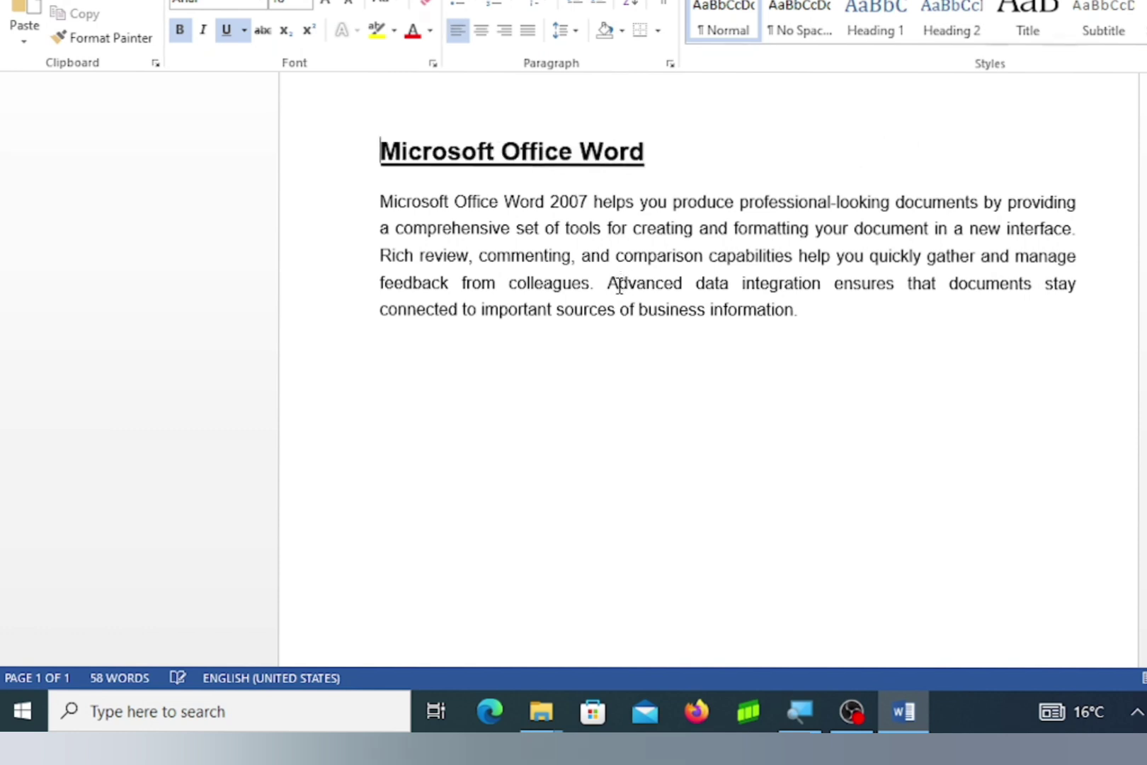
triple_click(650, 158)
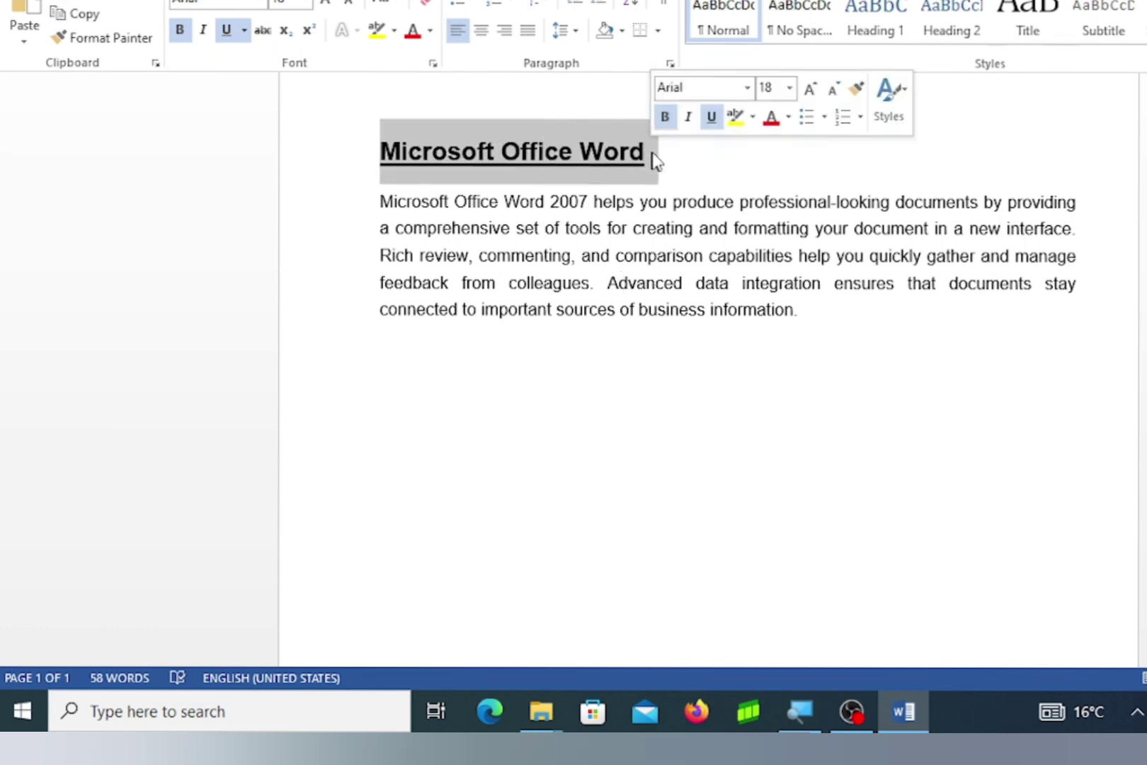
key("Delete")
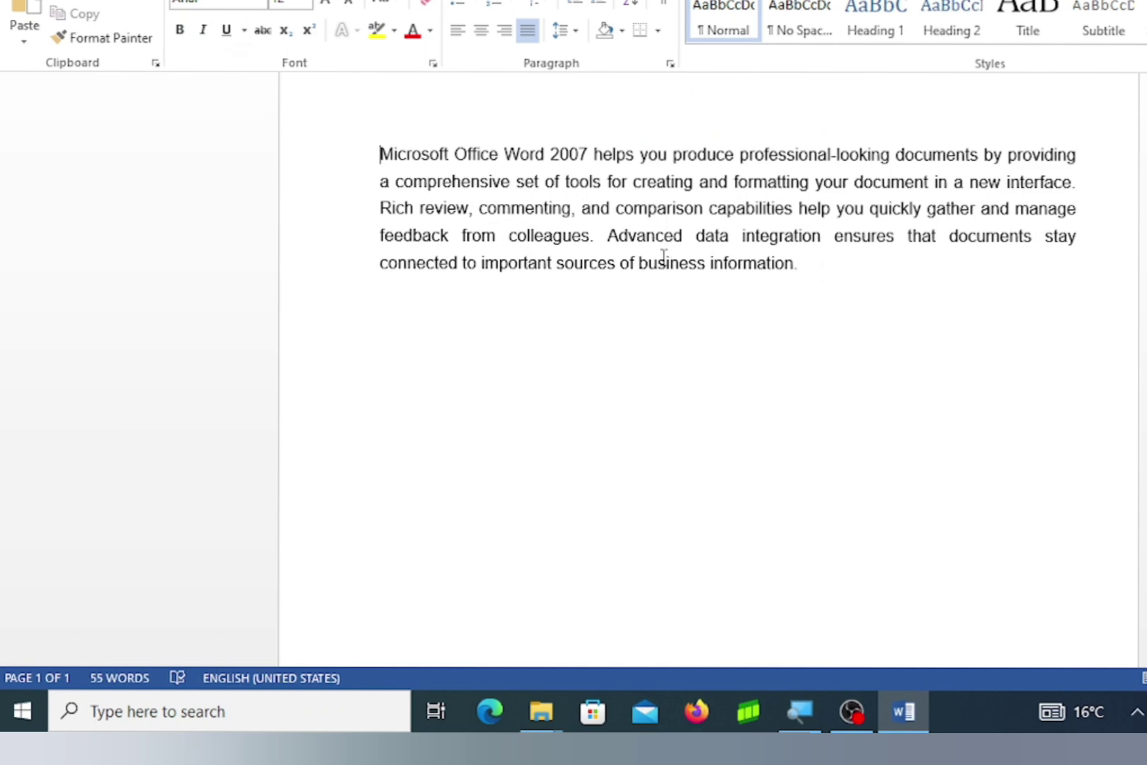
key("ctrl+z")
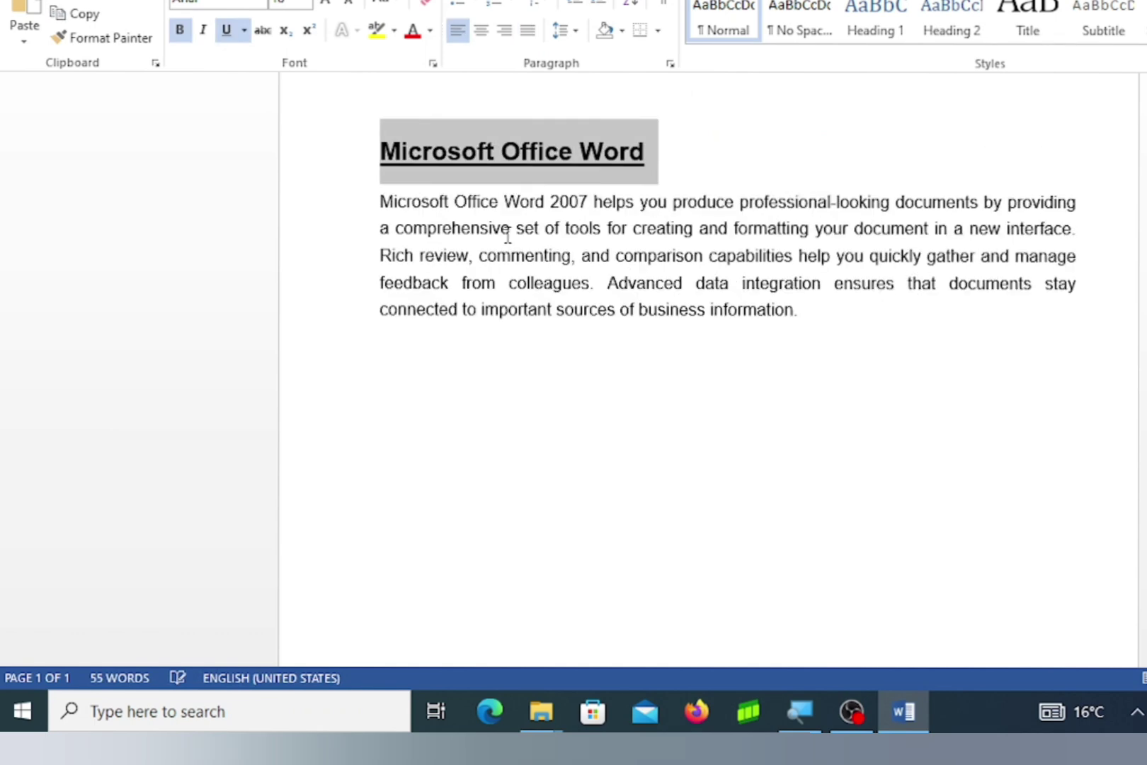
Start a new line below the body paragraph that reads 'Addit'
left_click(637, 412)
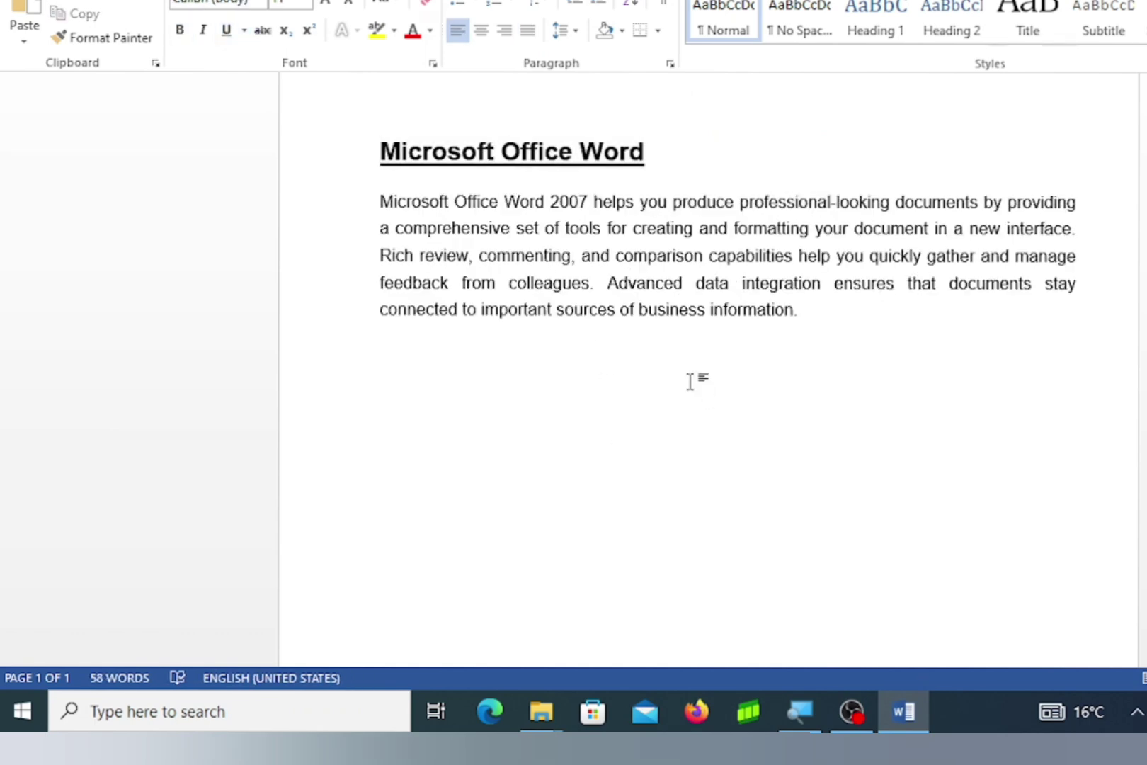
type("ad")
type("dition")
key("BackSpace")
key("BackSpace")
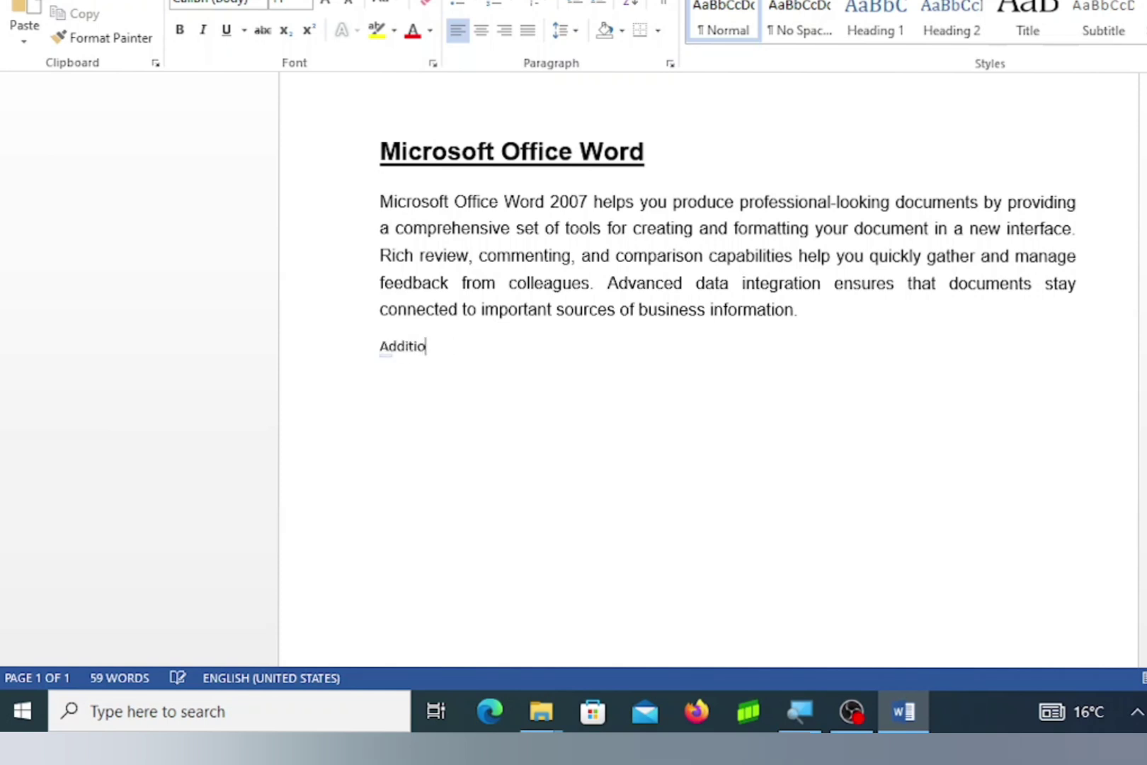
type("ffifiiuituirurgu")
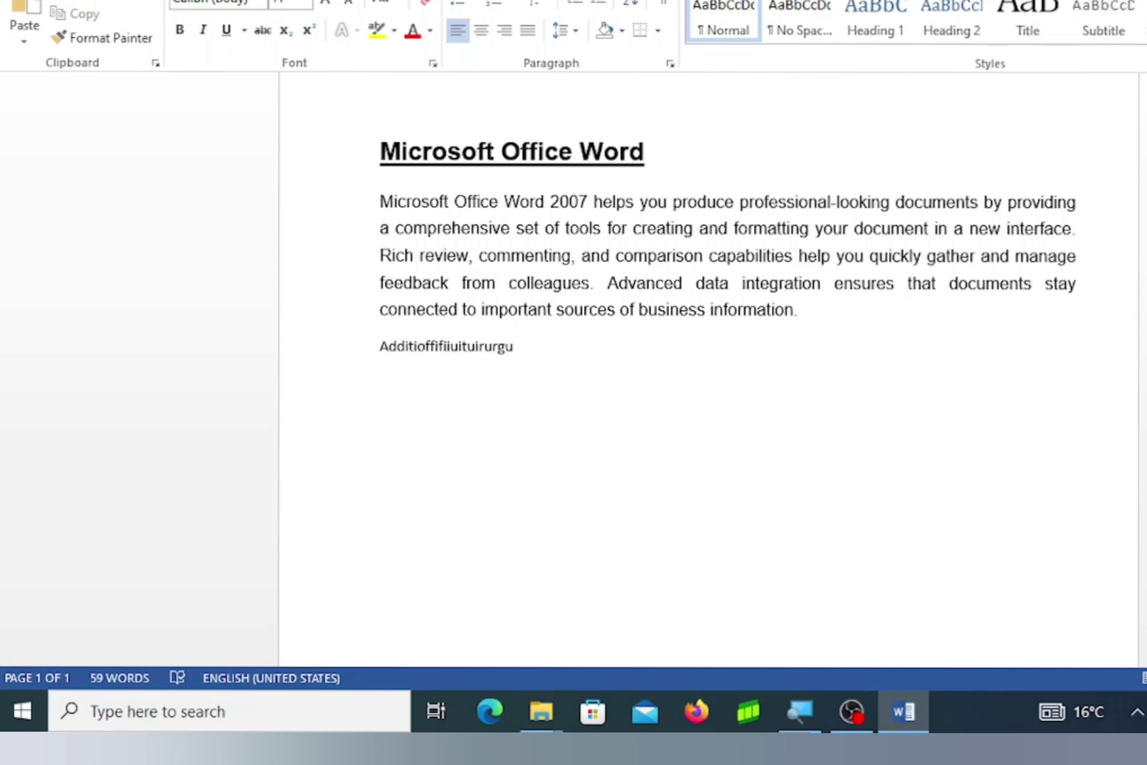
key("BackSpace")
key("BackSpace")
key("BackSpace")
key("BackSpace")
key("BackSpace")
key("BackSpace")
key("BackSpace")
key("BackSpace")
key("BackSpace")
key("BackSpace")
key("BackSpace")
key("BackSpace")
key("BackSpace")
key("BackSpace")
key("BackSpace")
key("BackSpace")
key("BackSpace")
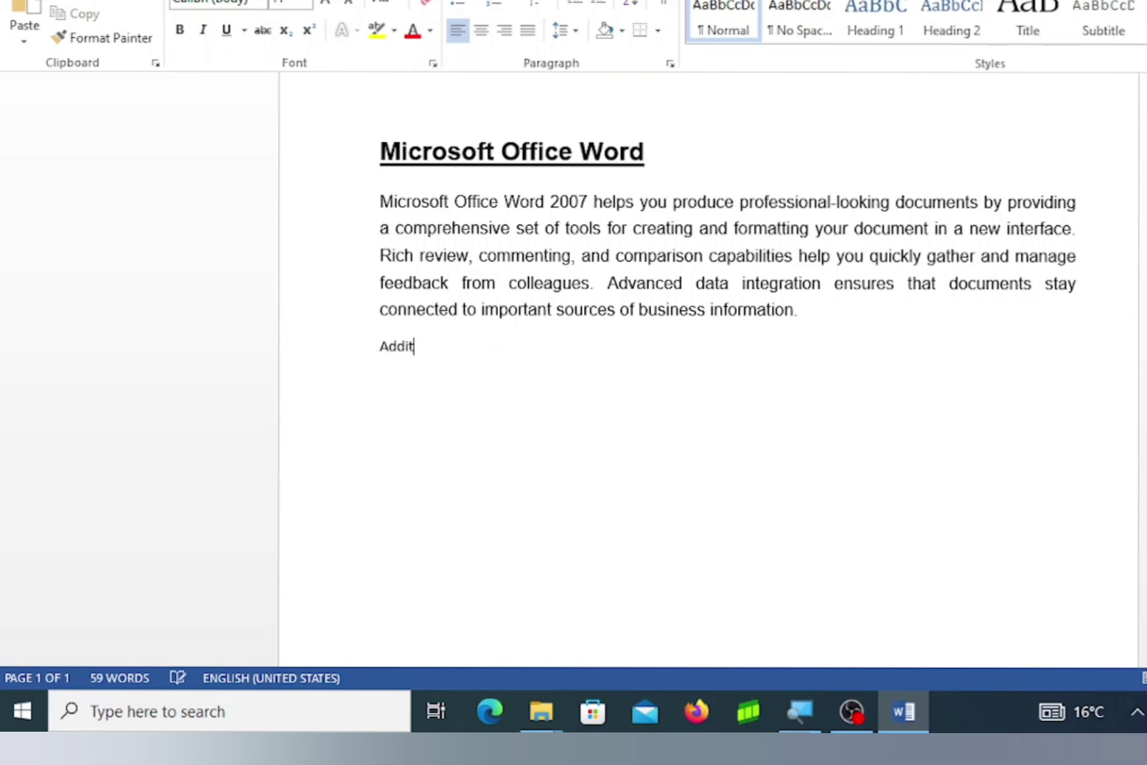
key("BackSpace")
key("BackSpace")
key("BackSpace")
Bring up Save As from the File page, target the Desktop and rename the copy 'read only1'
key("alt+f")
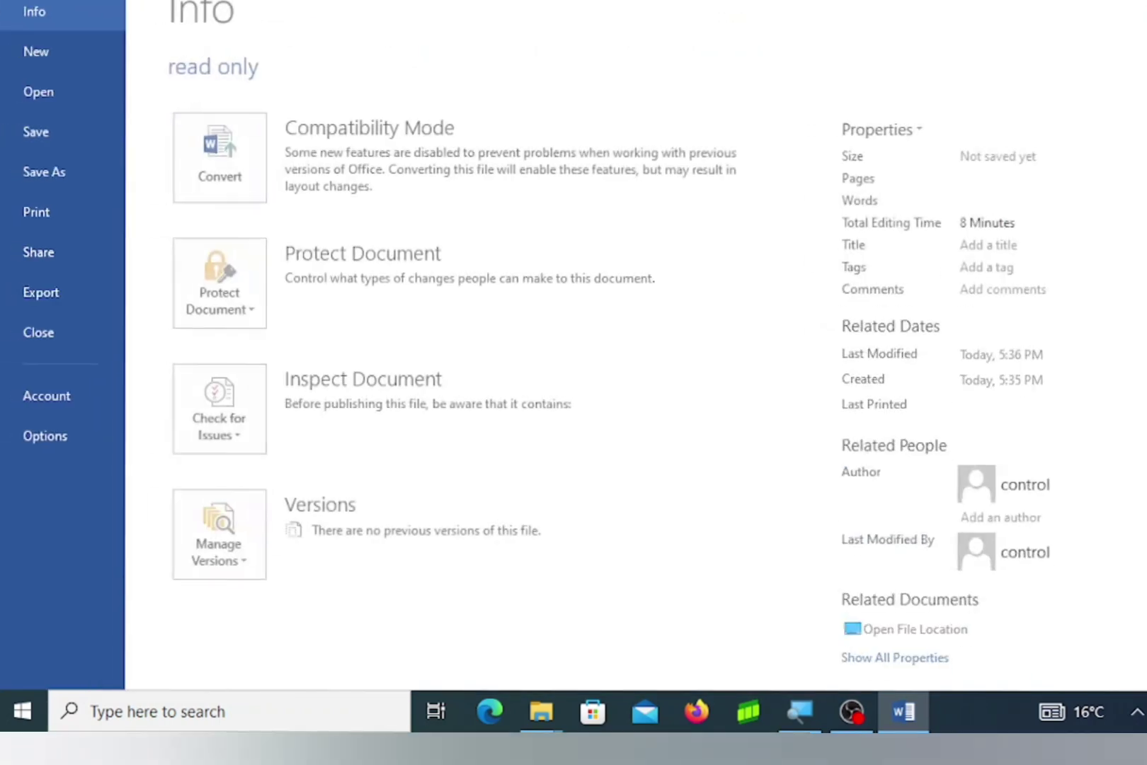
left_click(44, 177)
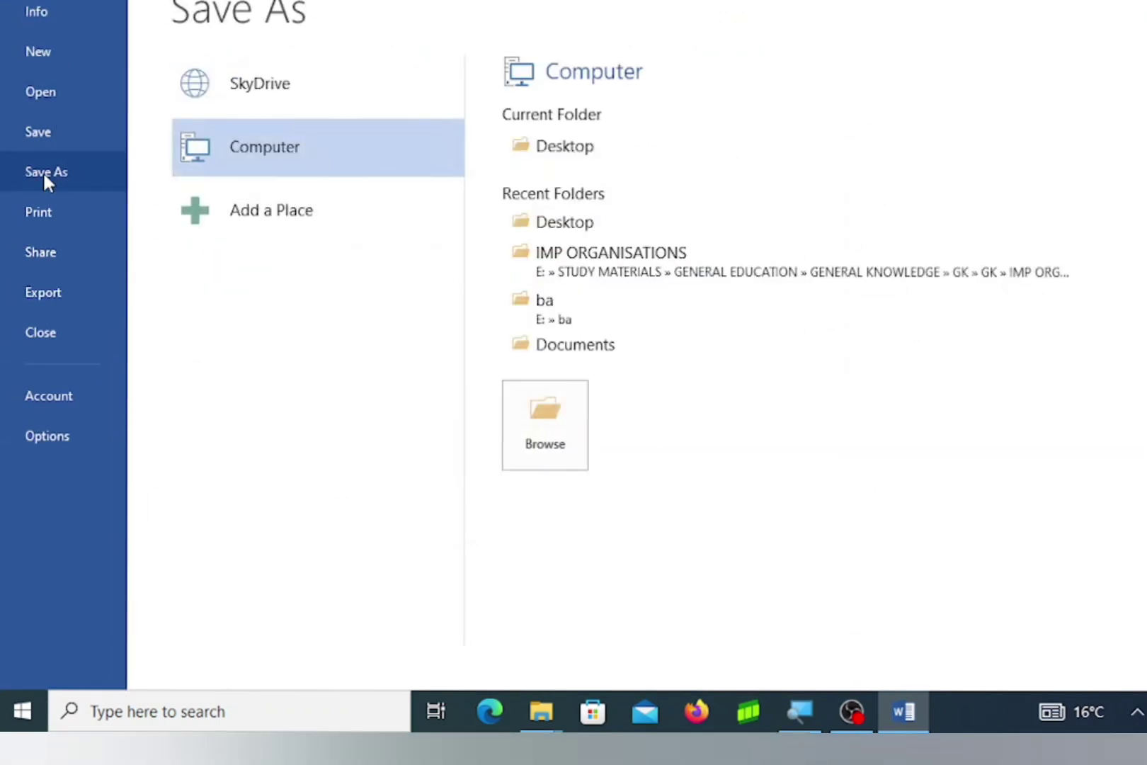
left_click(552, 427)
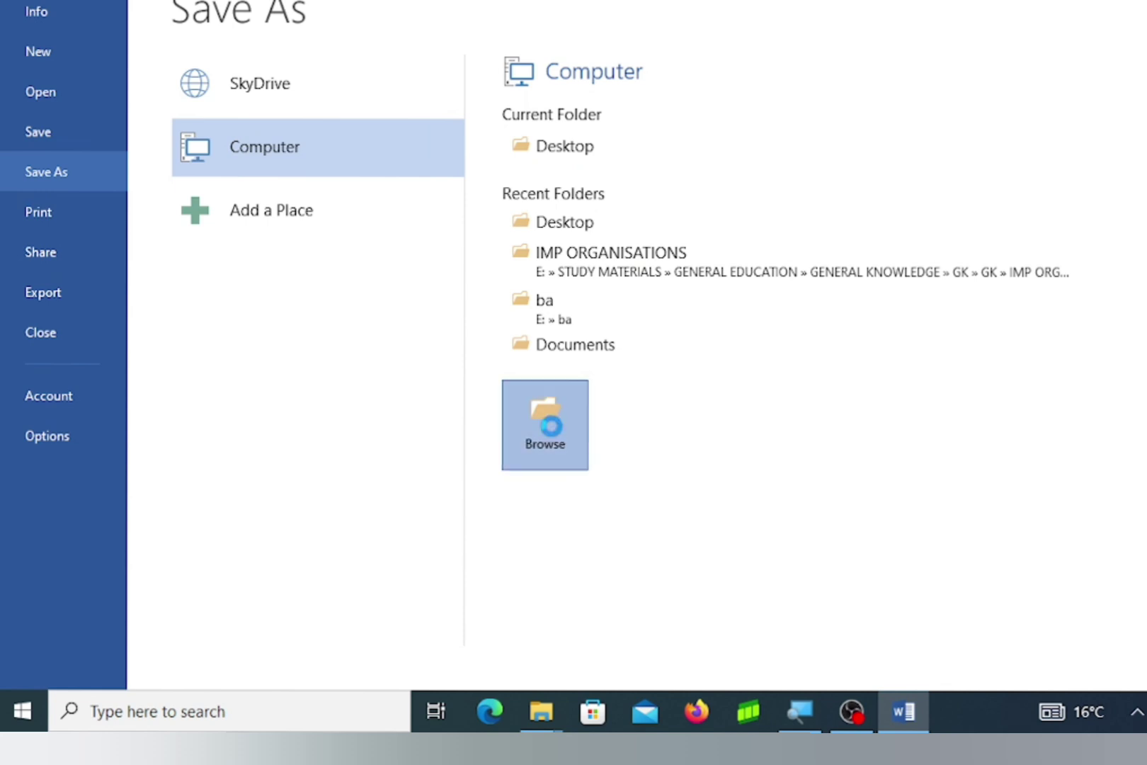
scroll(99, 93, "up", 2)
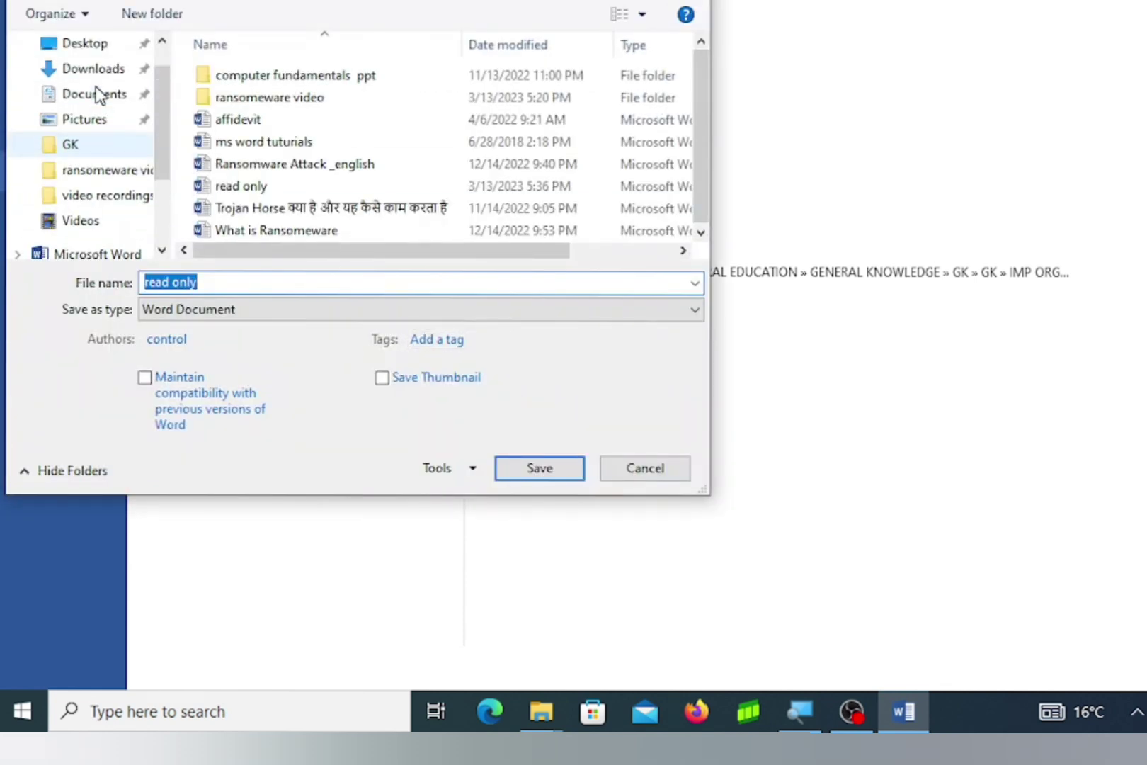
scroll(97, 92, "up", 1)
left_click(85, 86)
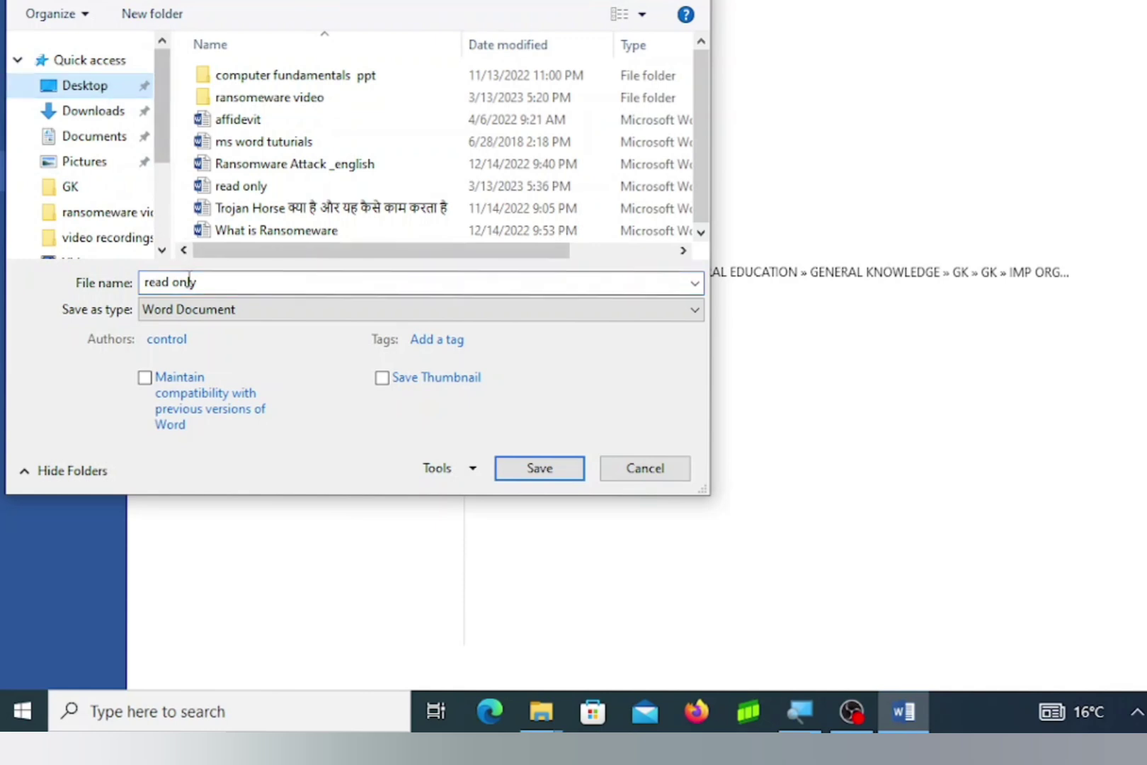
left_click(219, 281)
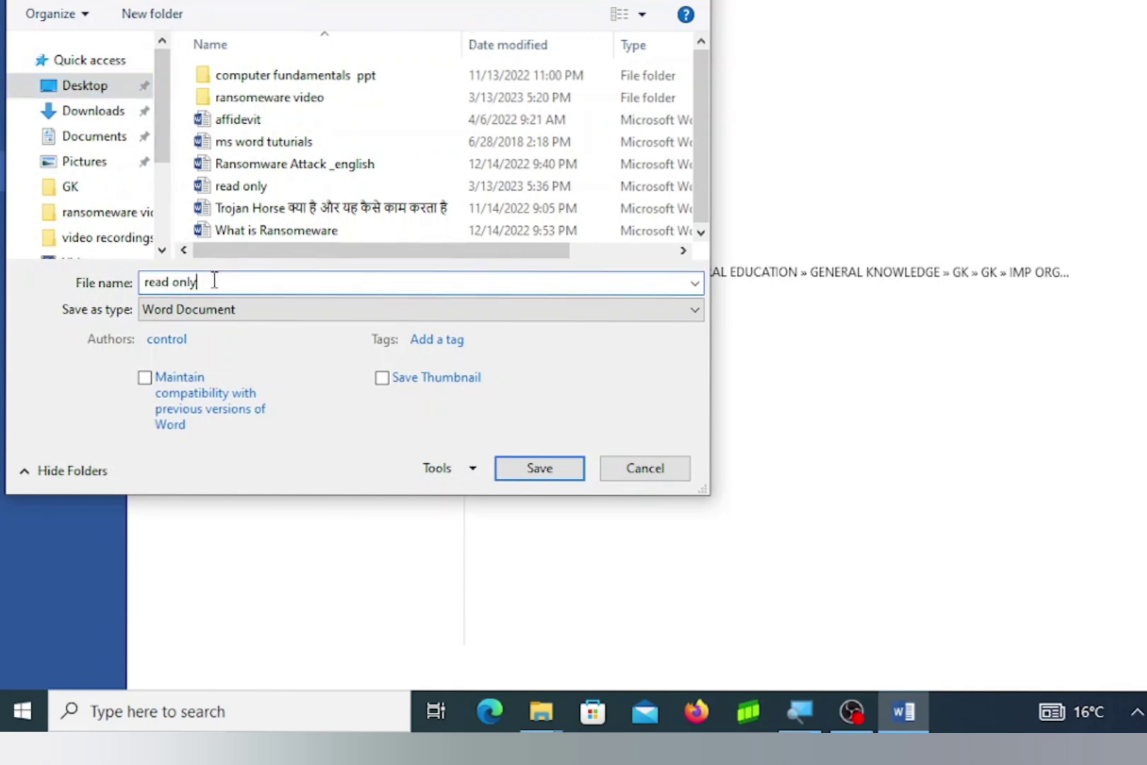
type("1")
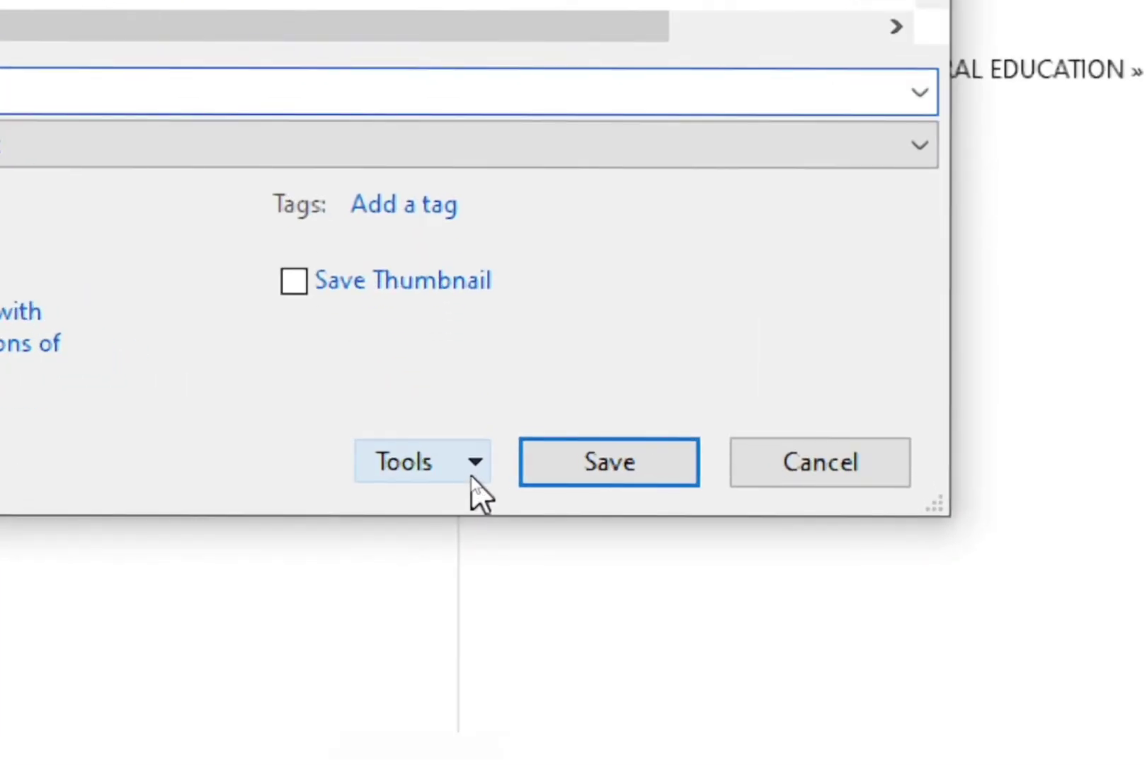
In General Options, set and confirm a password to modify, keeping Read-only recommended checked
left_click(472, 476)
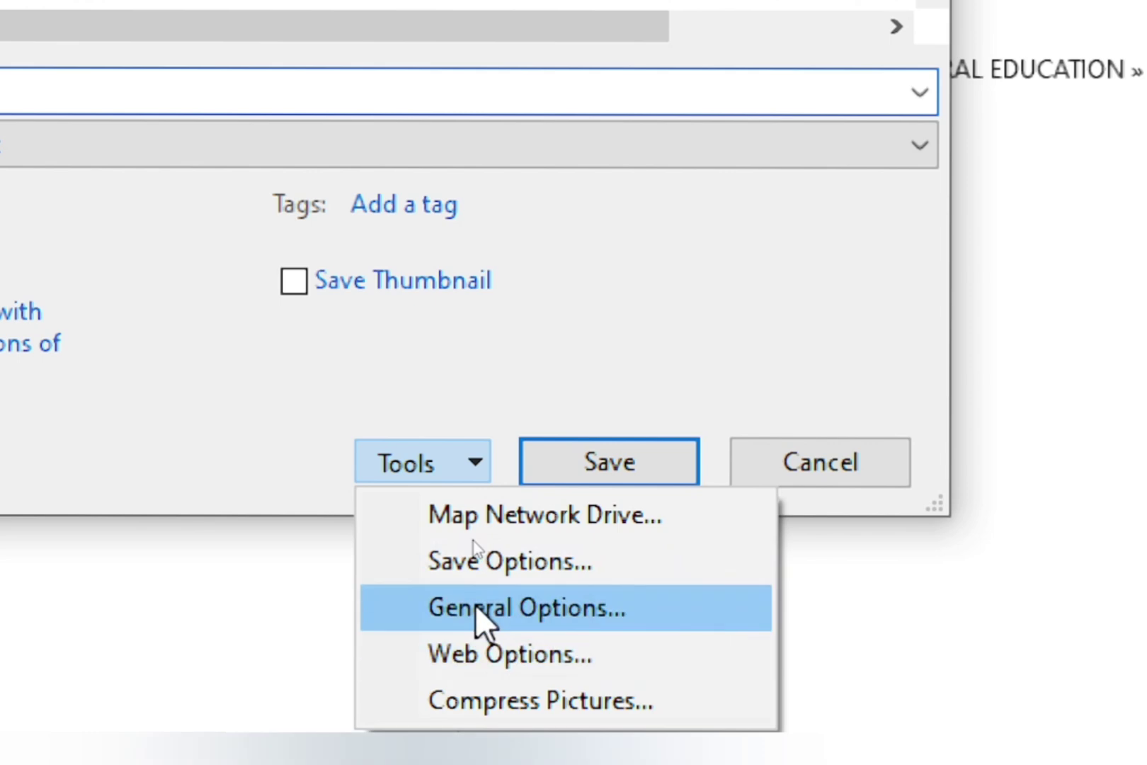
left_click(483, 622)
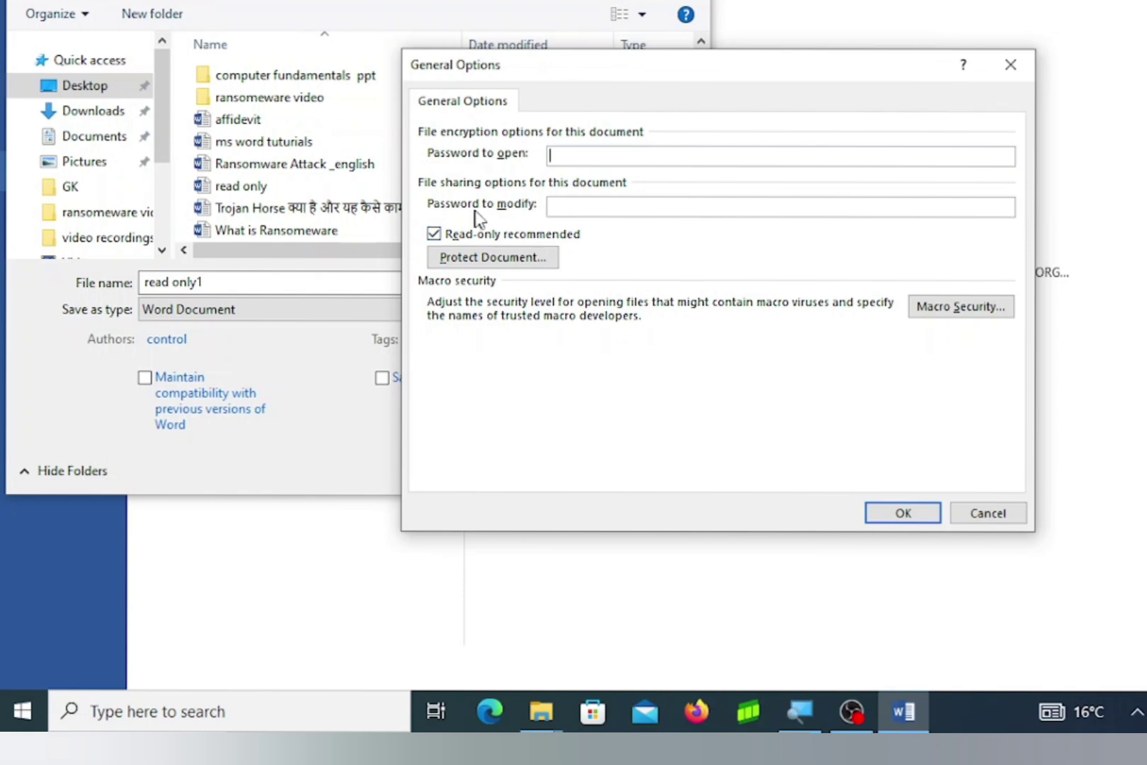
left_click(563, 206)
left_click(908, 521)
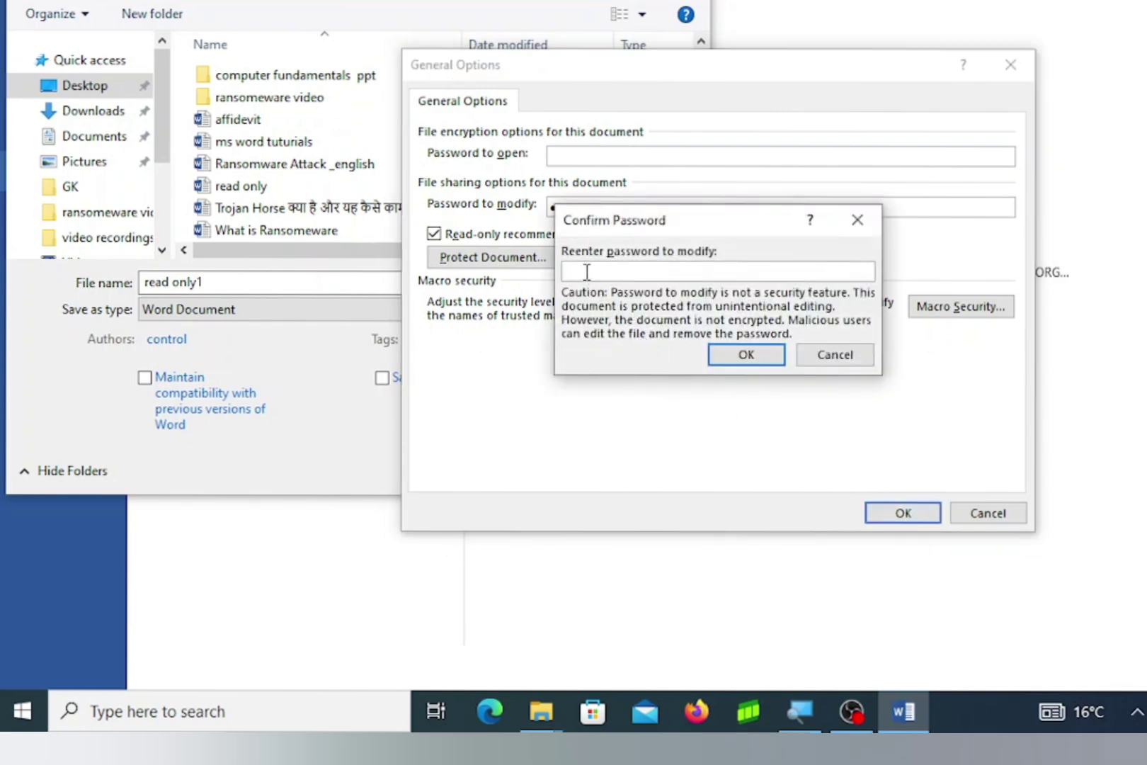
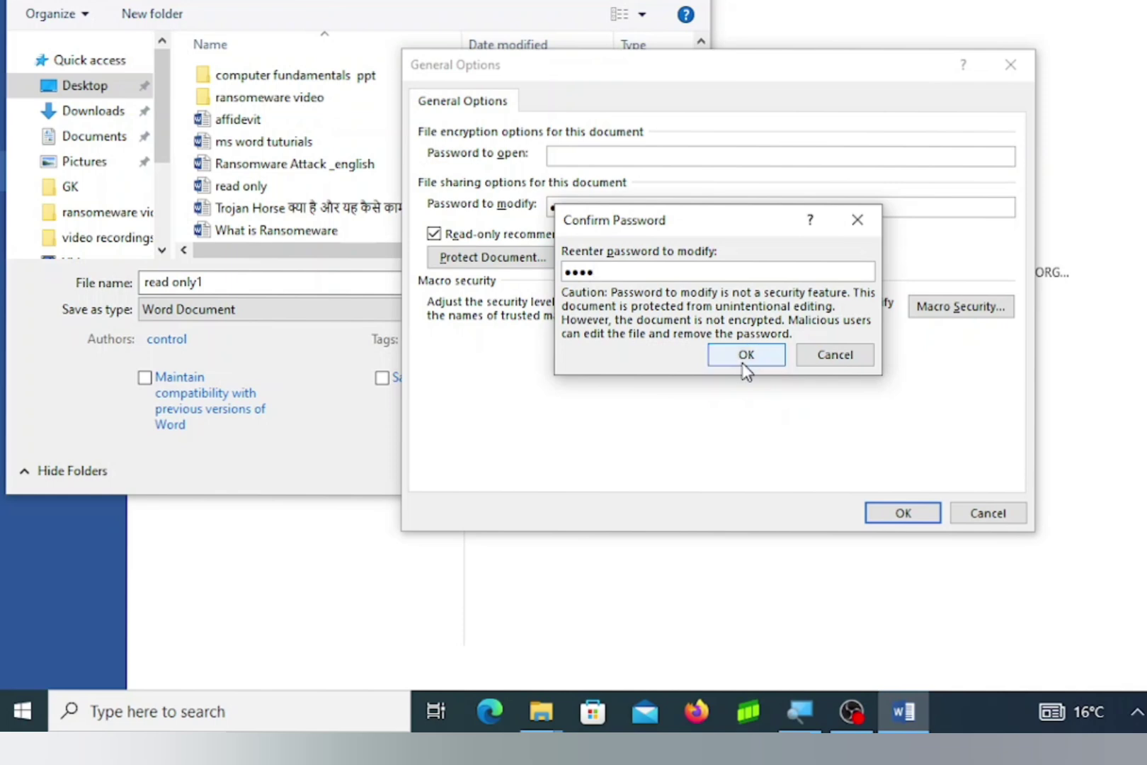
left_click(743, 357)
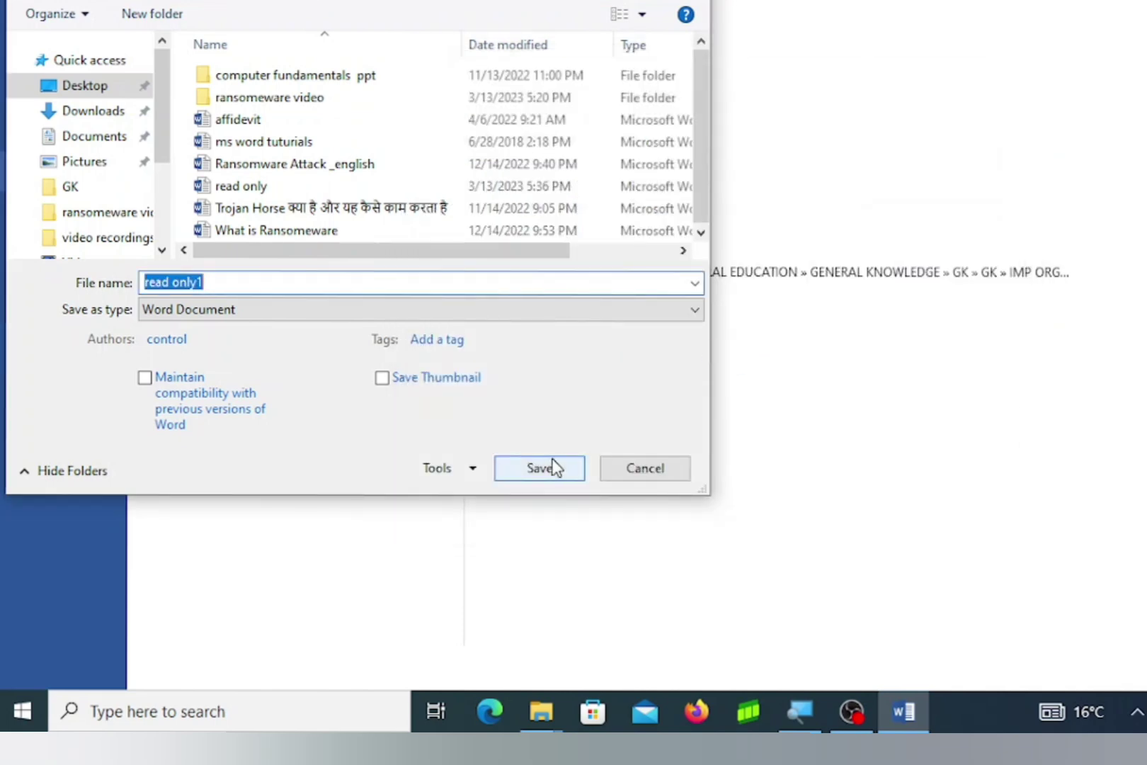
left_click(558, 469)
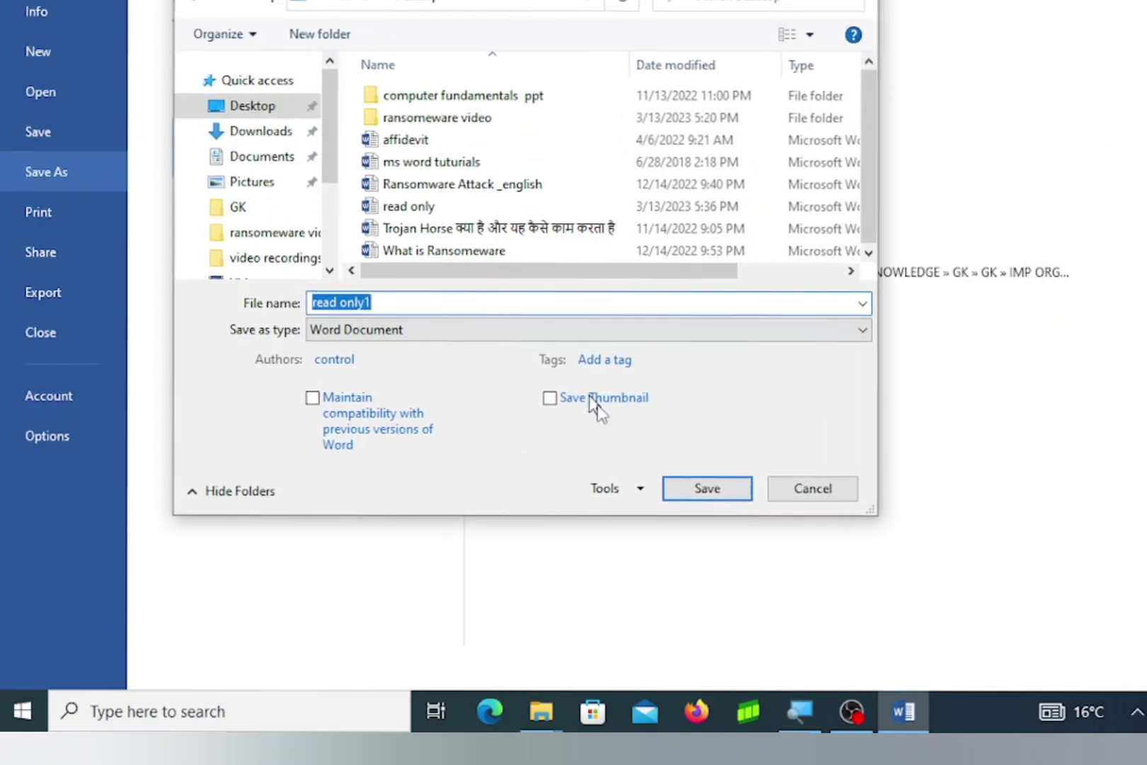
Save 'read only1' and accept upgrading it to the newest Word file format
left_click(701, 489)
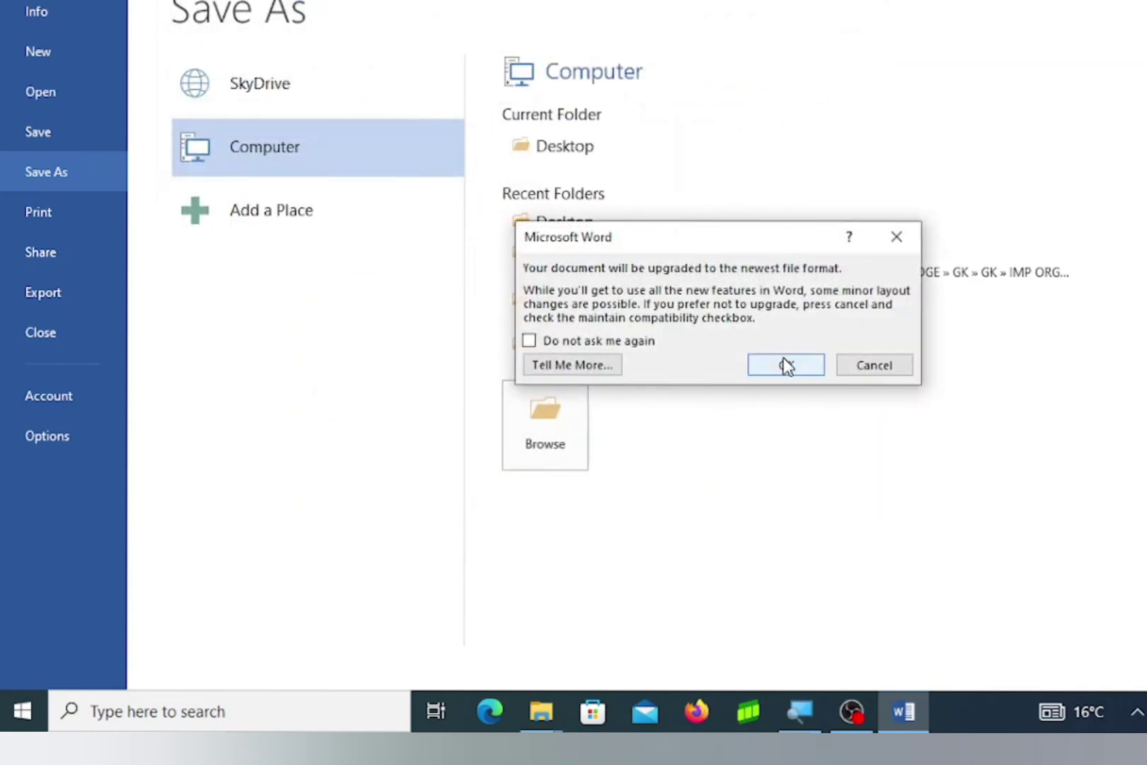
left_click(786, 365)
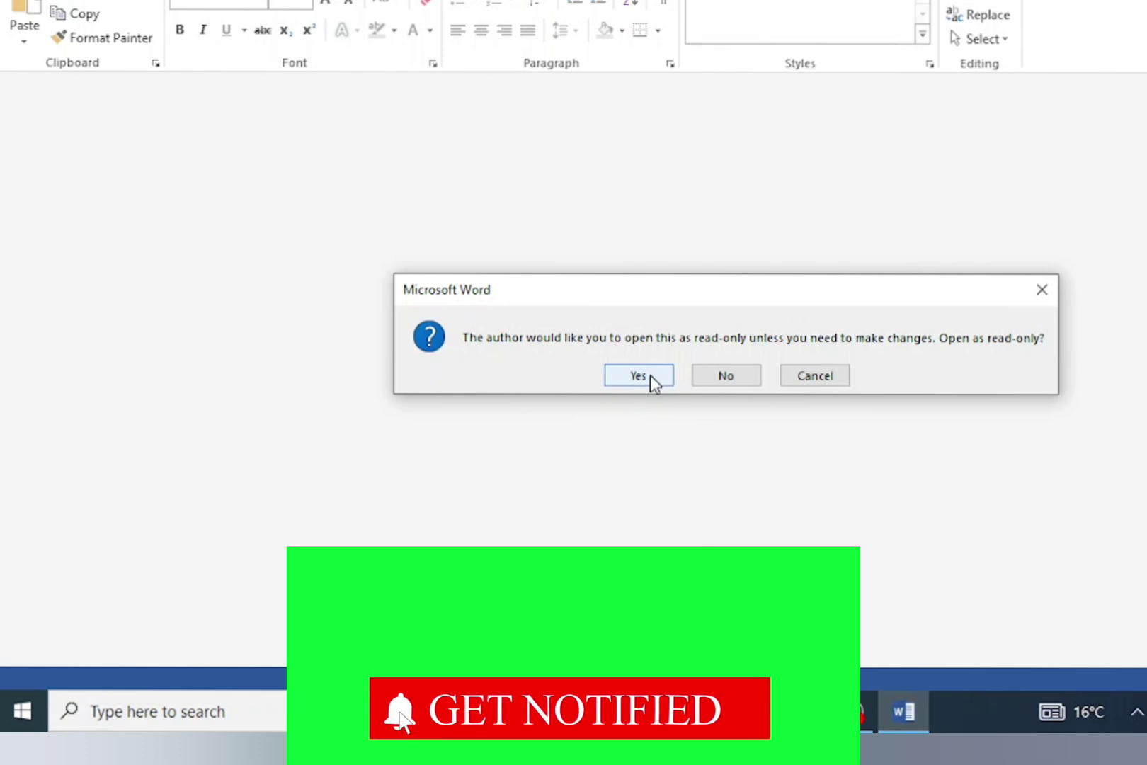
Get past the read-only prompt and activation wizard, then close the document without saving
left_click(727, 377)
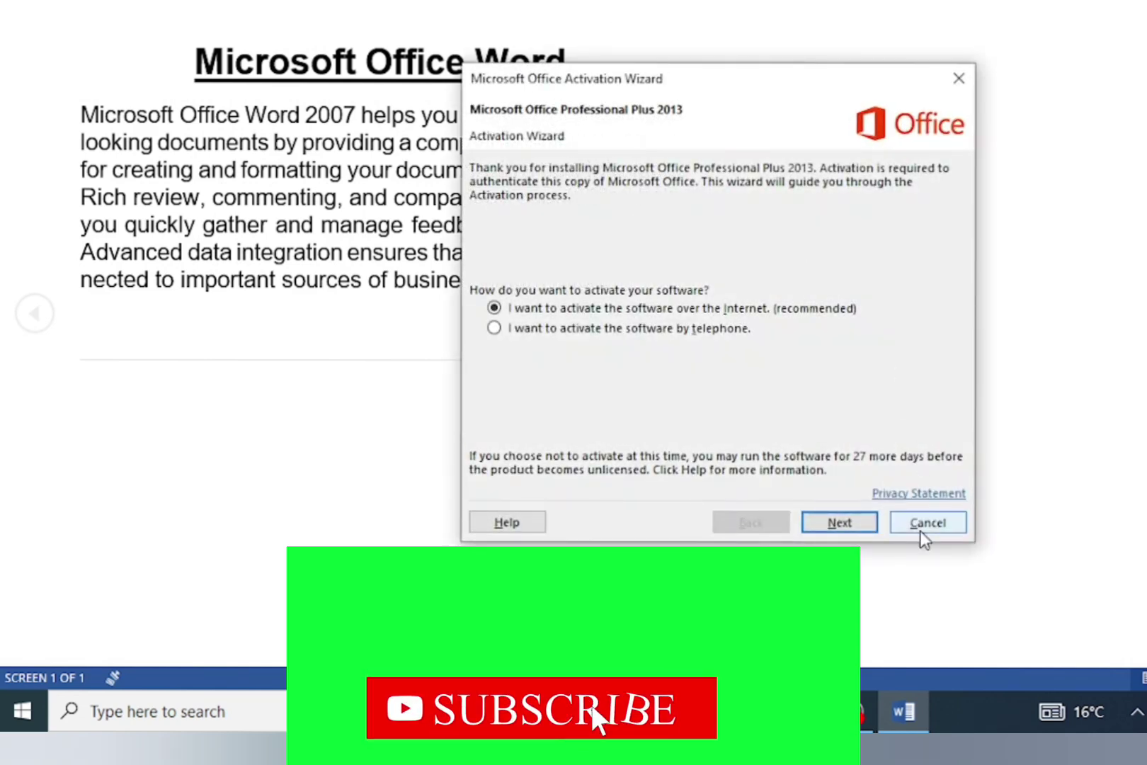
left_click(928, 522)
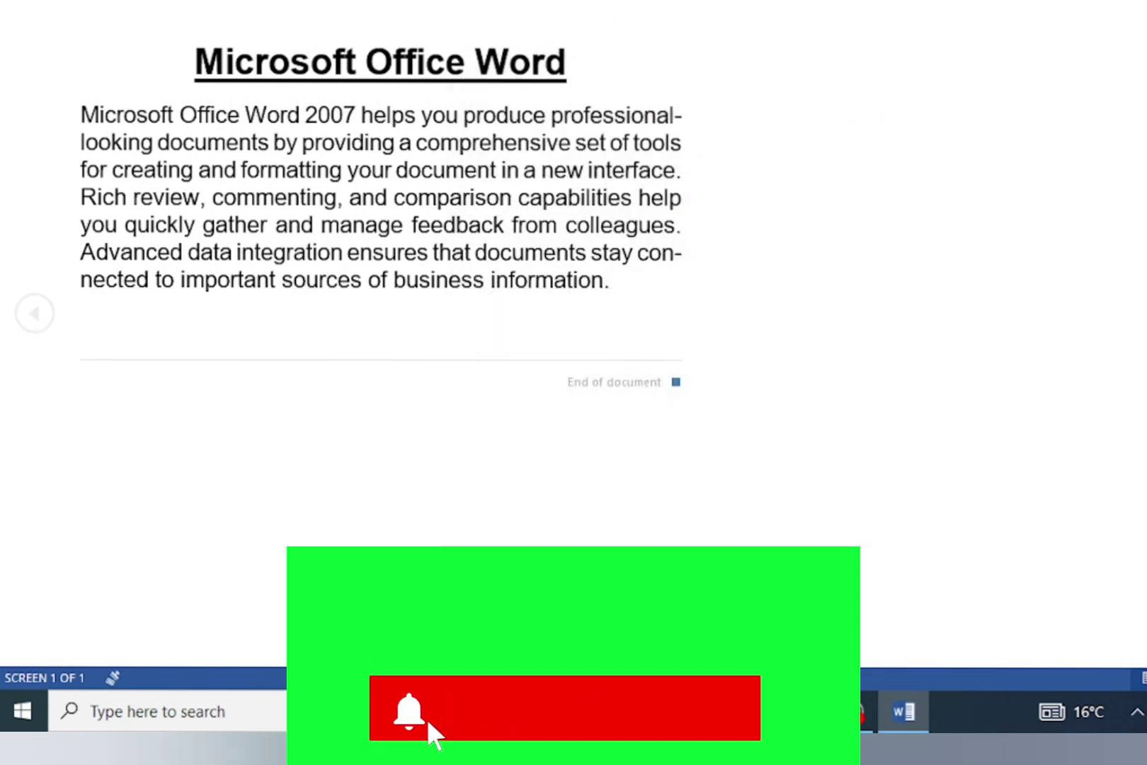
key("Escape")
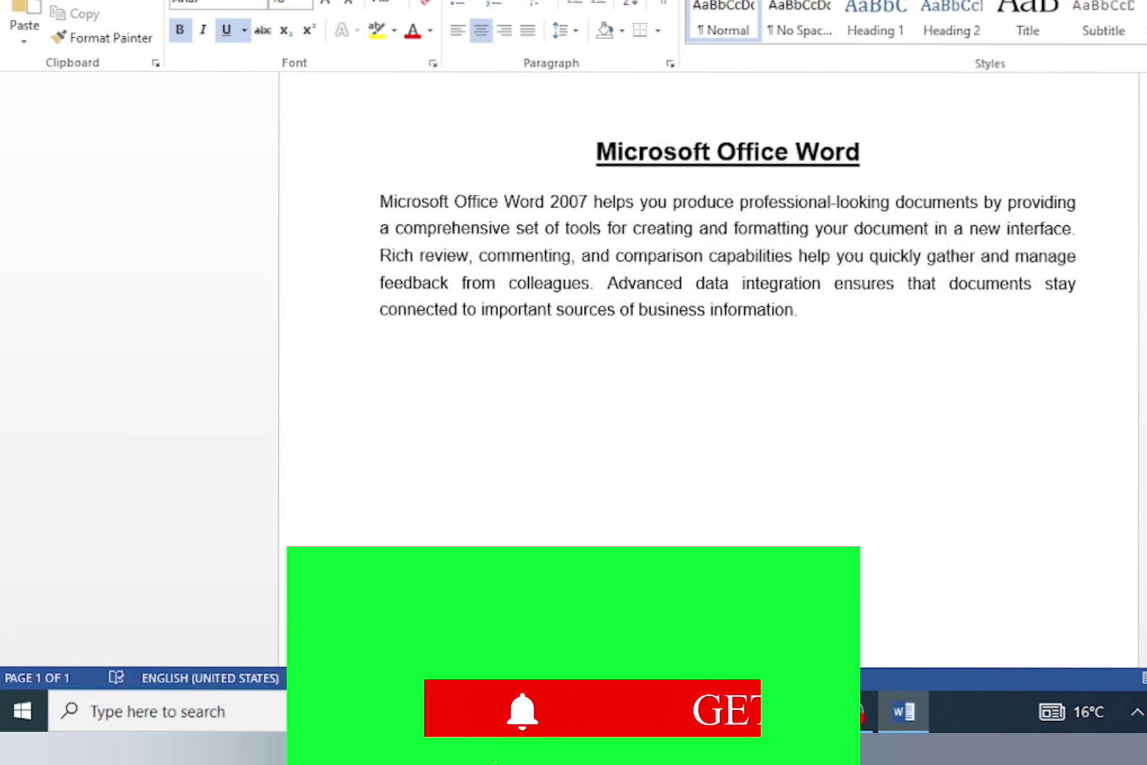
key("alt+F4")
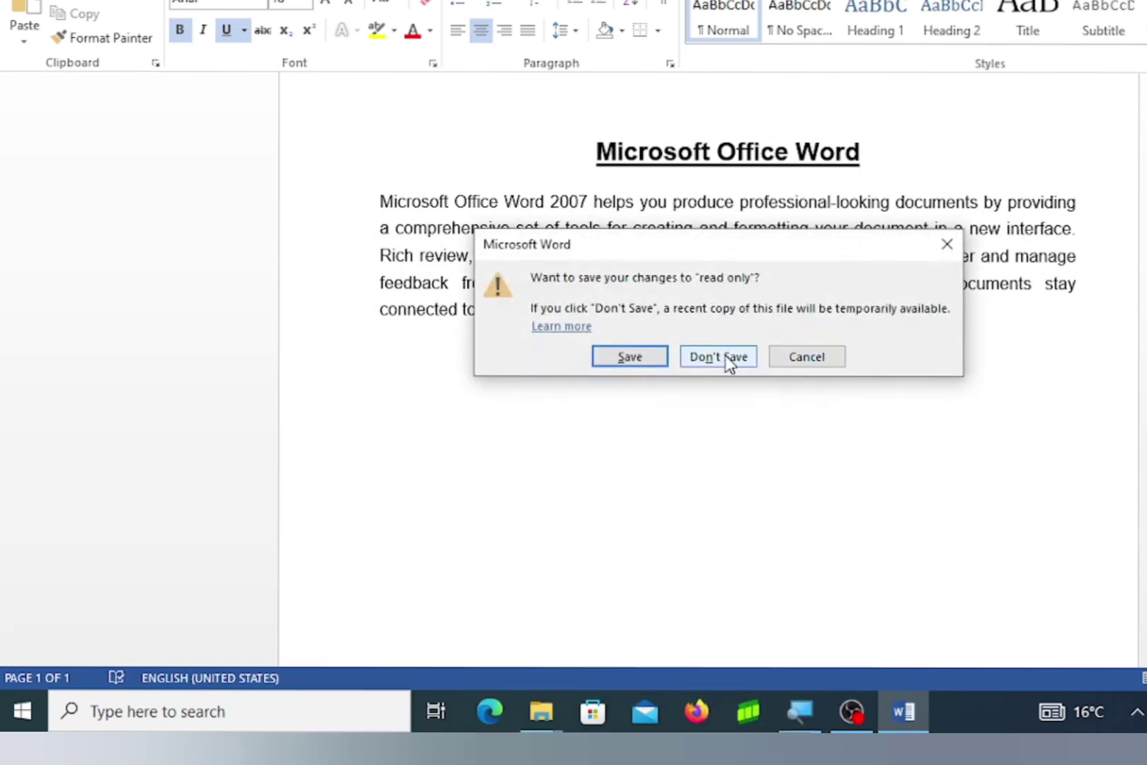
left_click(730, 360)
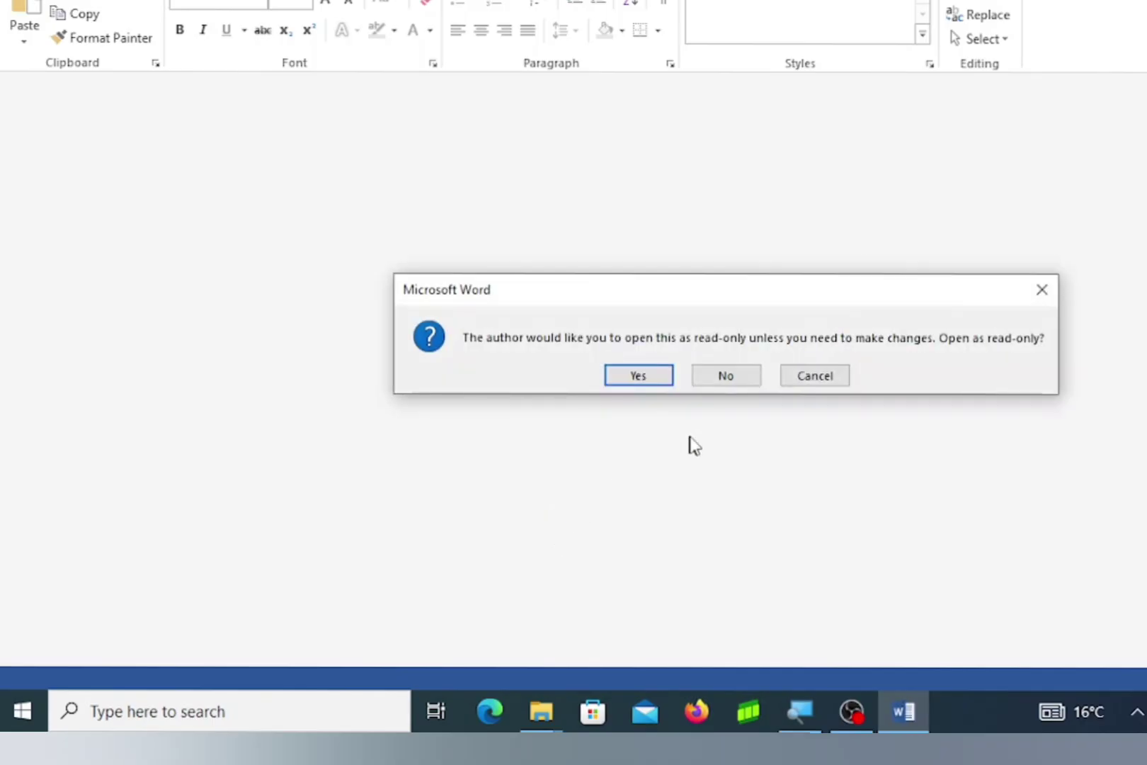
Answer the read-only prompt again, dismiss the wizard and close Word with Alt+F4
left_click(658, 377)
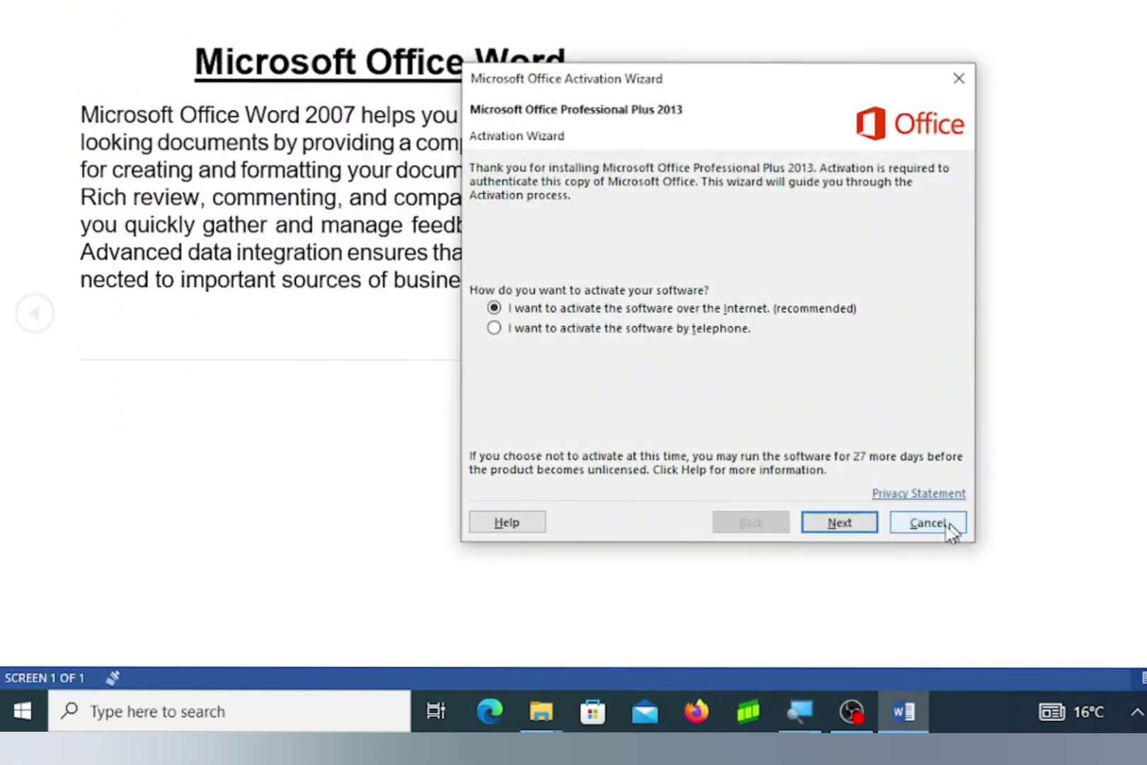
left_click(927, 523)
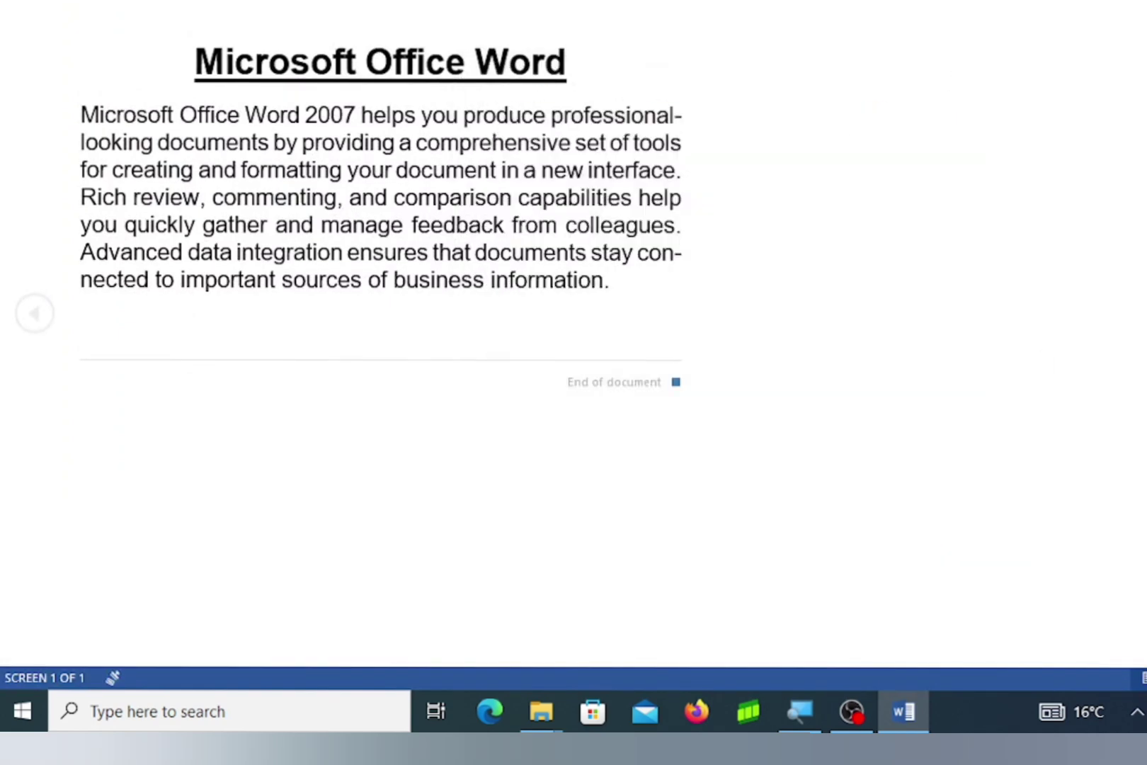
key("alt+F4")
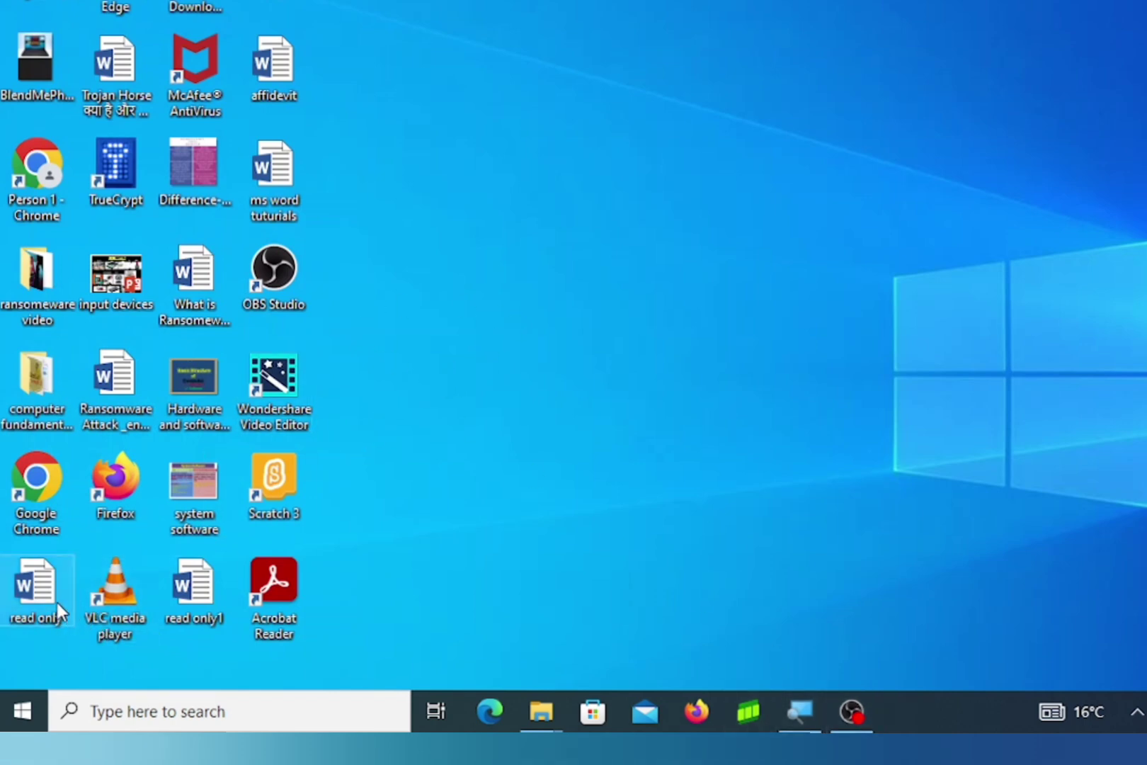
Double-click the 'read only1' desktop icon to launch it in Word
double_click(192, 601)
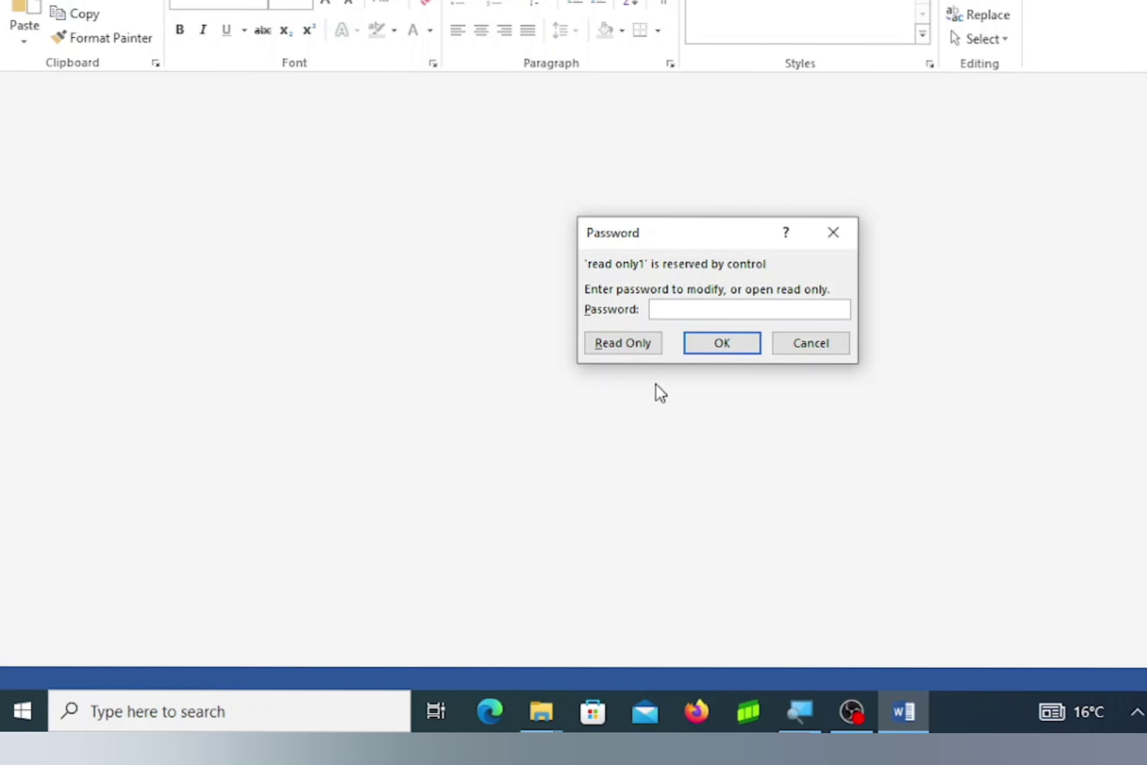
Choose Read Only at the password prompt and cancel the Office Activation Wizard
left_click(608, 344)
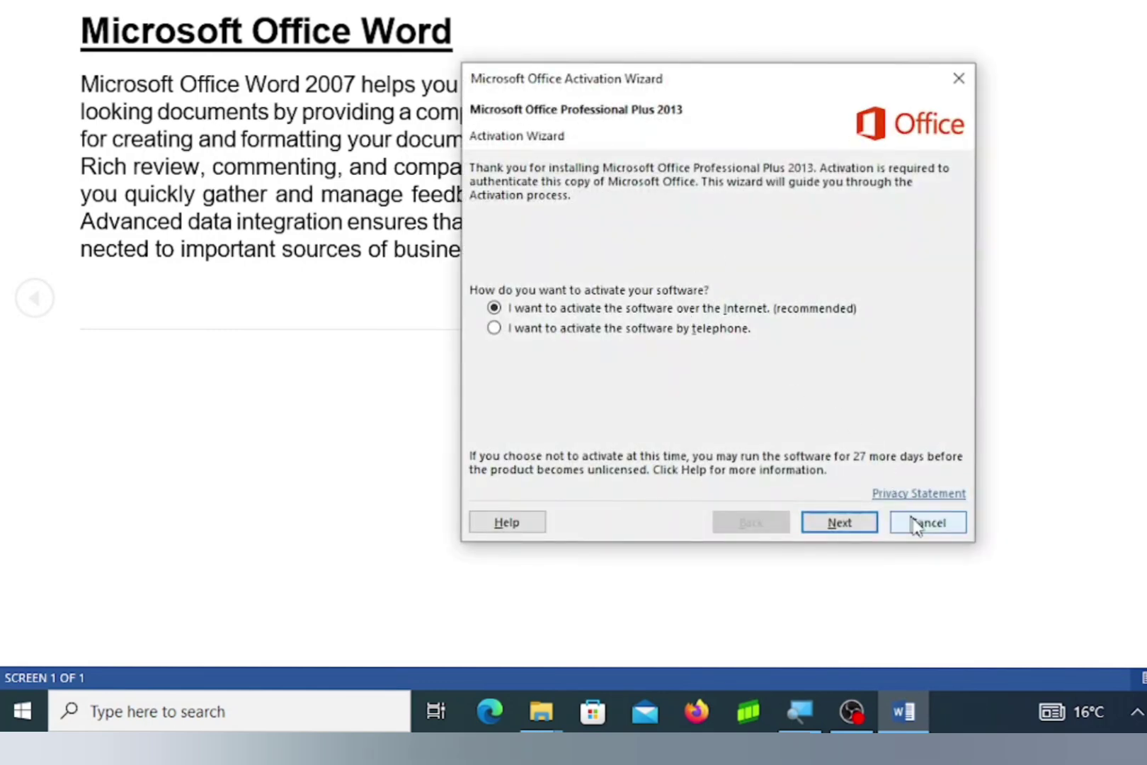
left_click(928, 522)
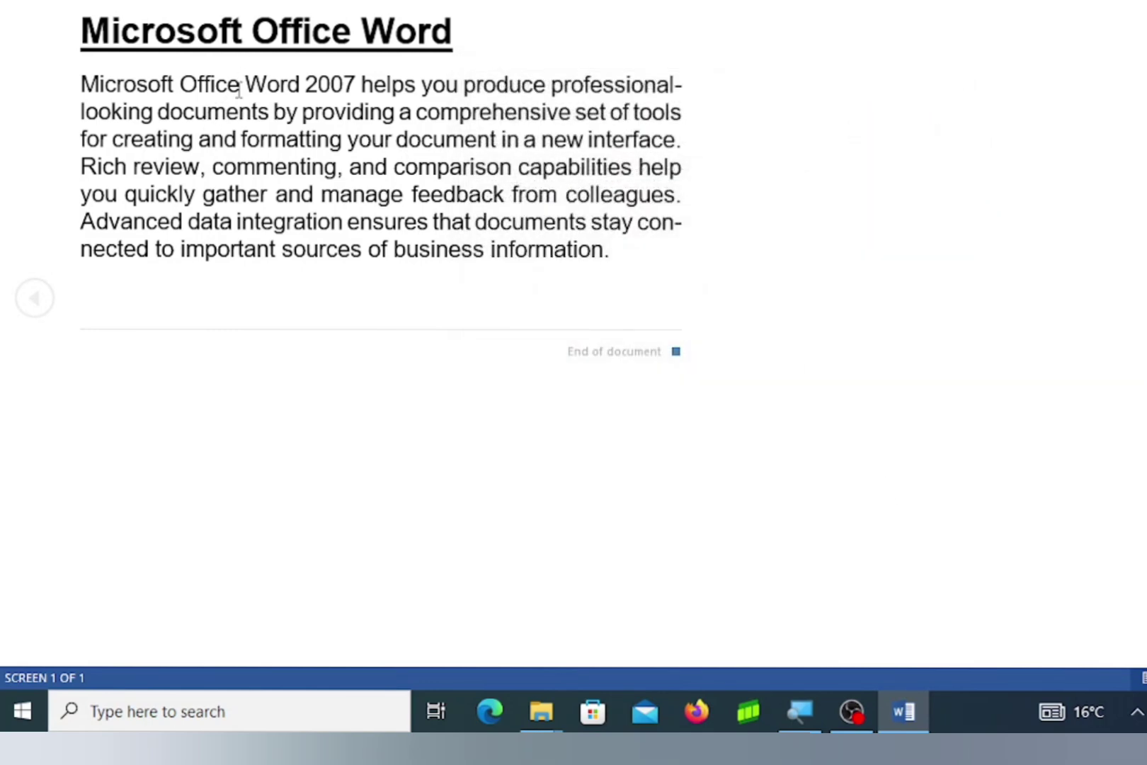